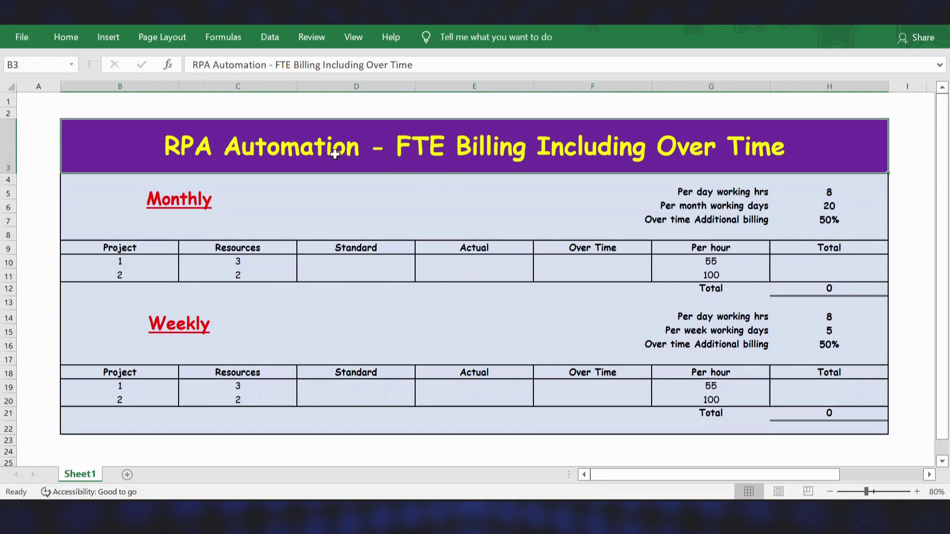
Review the Monthly and Weekly parameters: 8 hours per day, 20 and 5 working days, 50% overtime
left_click(185, 199)
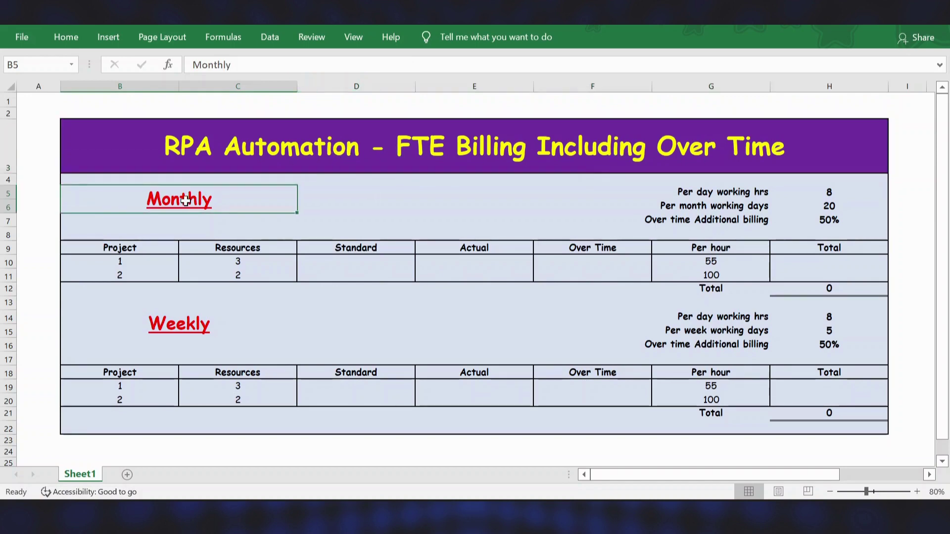
left_click(175, 322)
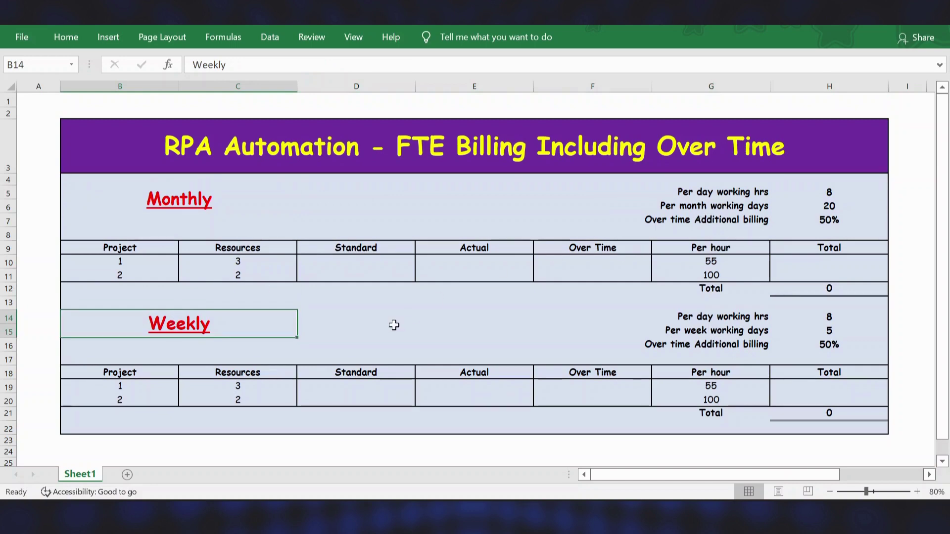
left_click(708, 192)
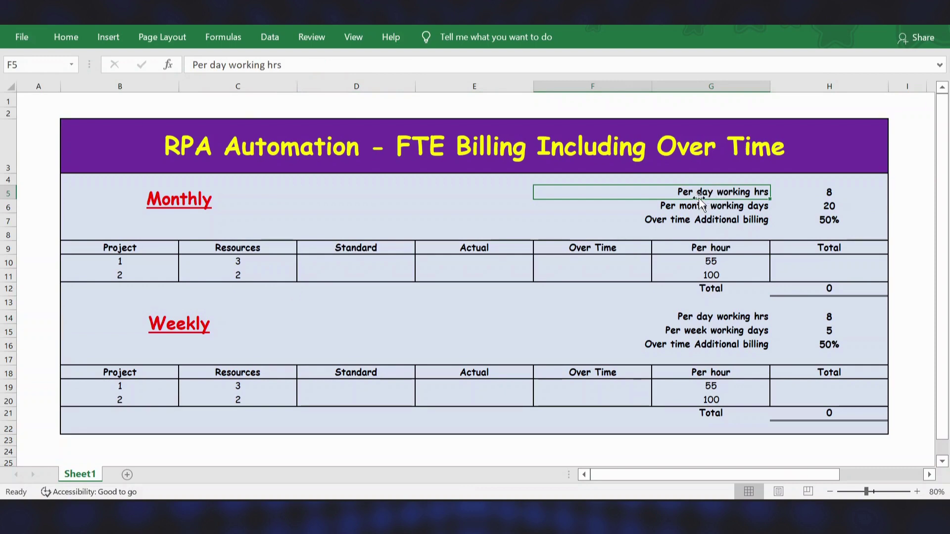
left_click(822, 192)
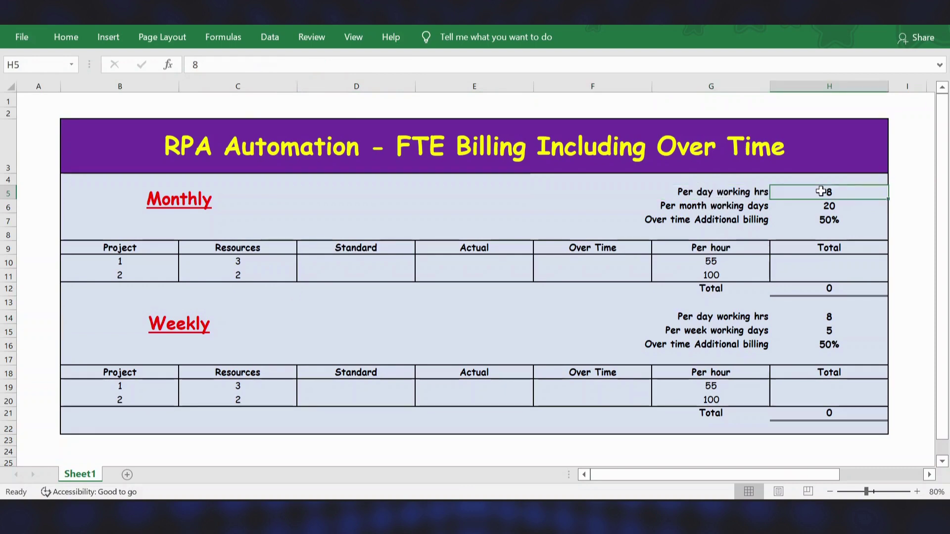
left_click(720, 207)
left_click(822, 206)
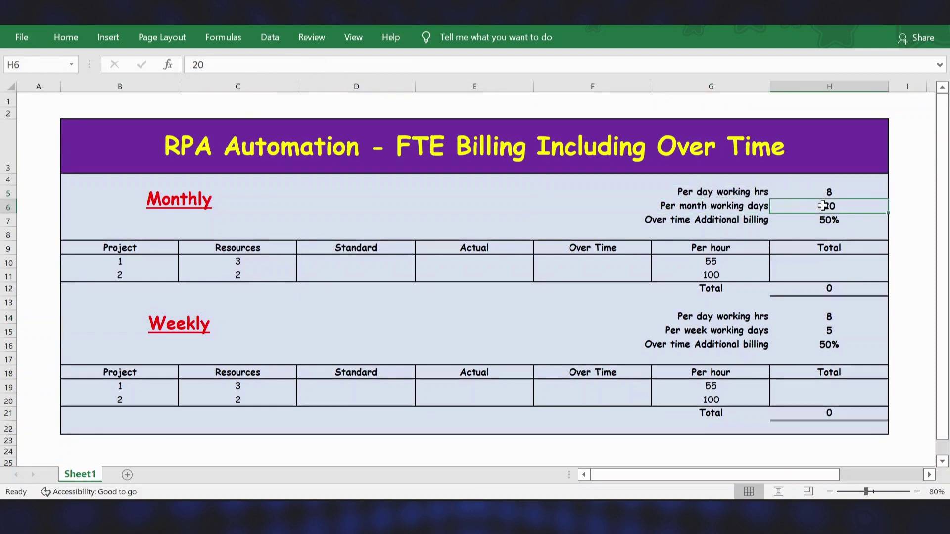
left_click(679, 221)
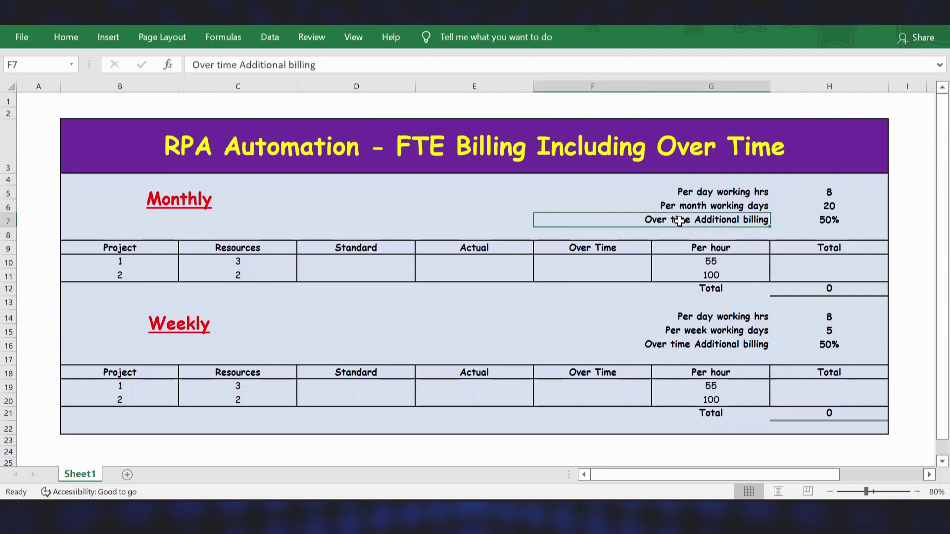
left_click(808, 221)
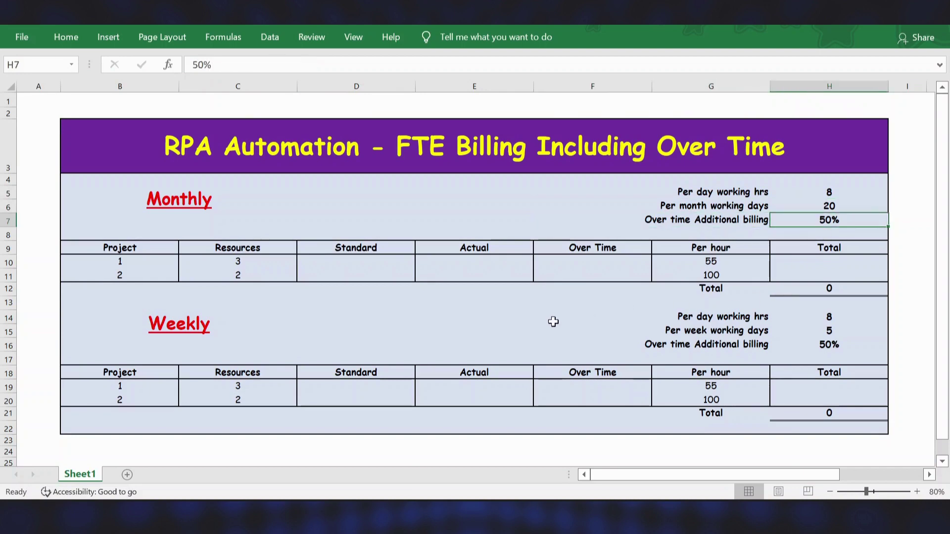
left_click(725, 319)
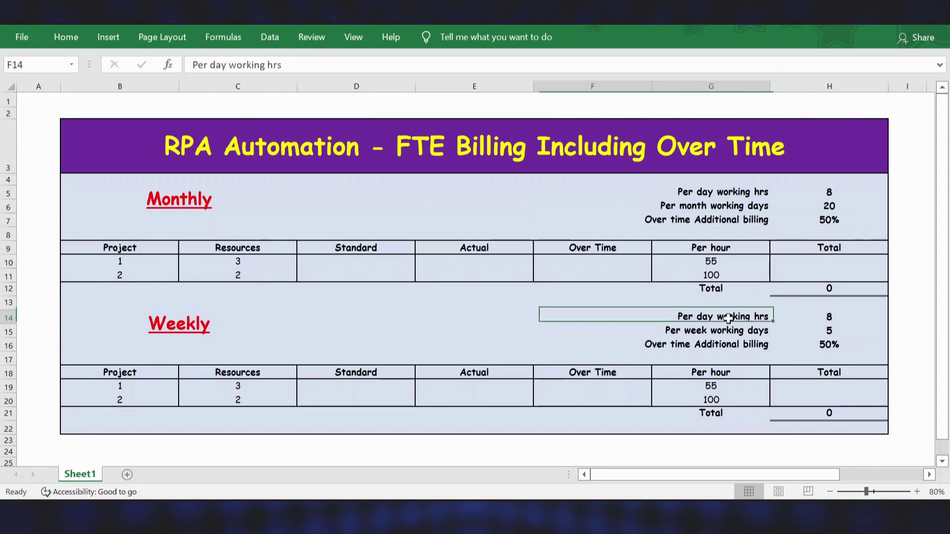
left_click(826, 315)
left_click(759, 329)
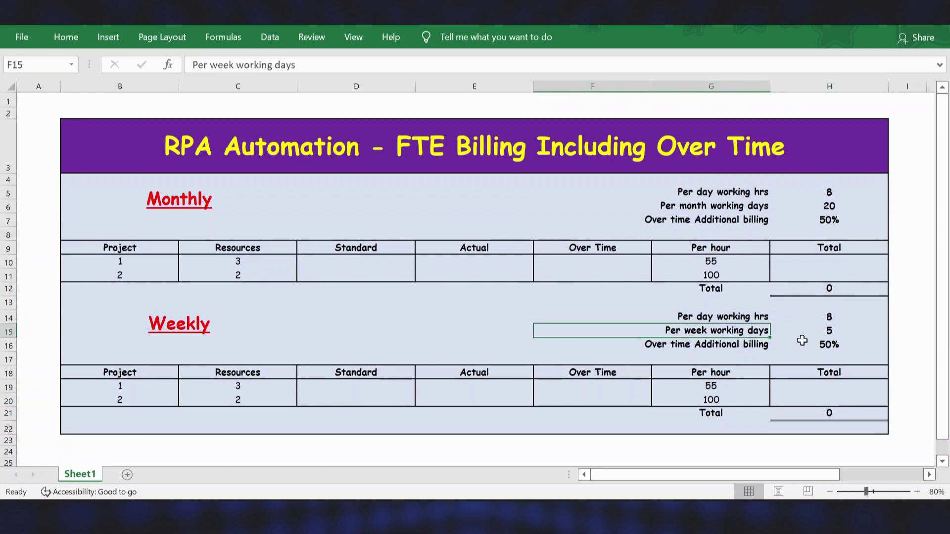
left_click(834, 335)
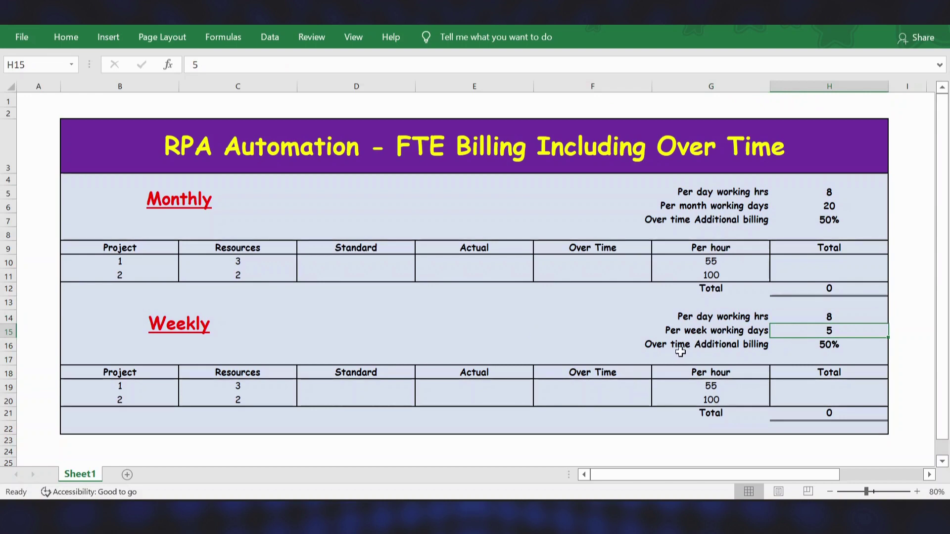
left_click(814, 345)
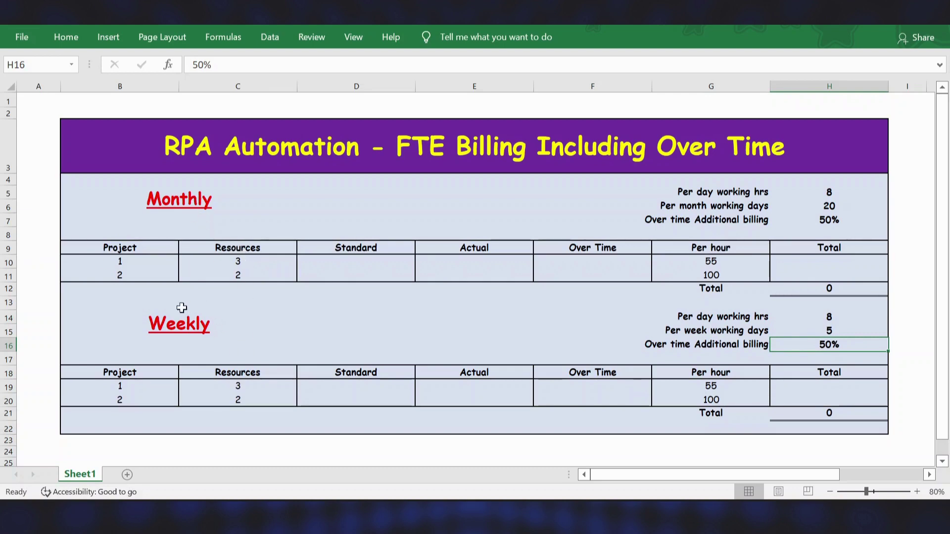
Set both projects' monthly Standard hours to =$H$5*$H$6, giving 160
left_click(344, 262)
type("=")
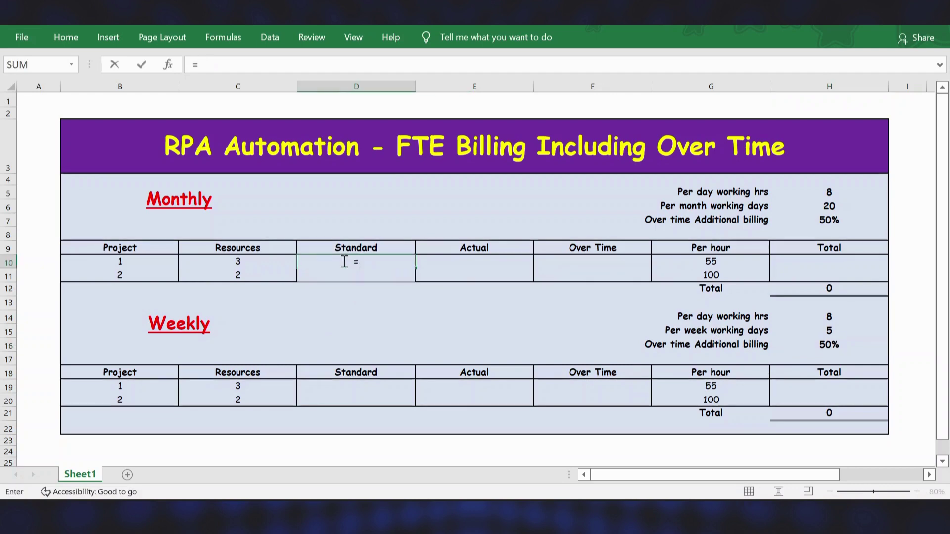
left_click(831, 193)
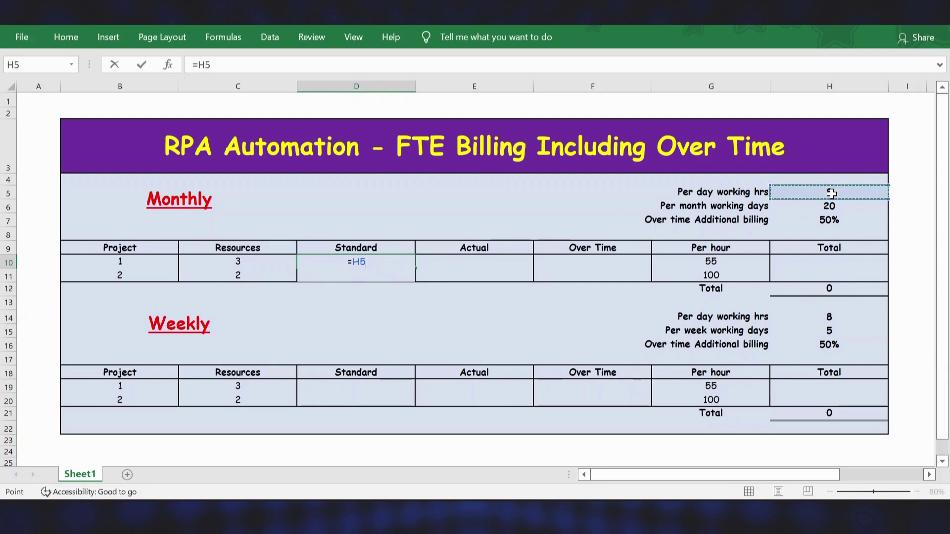
key("F4")
type("*")
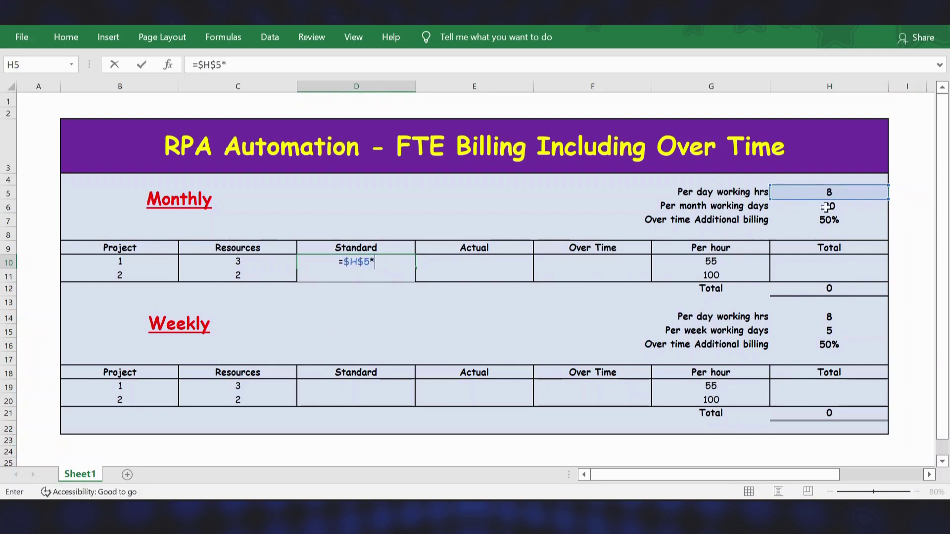
left_click(826, 207)
key("F4")
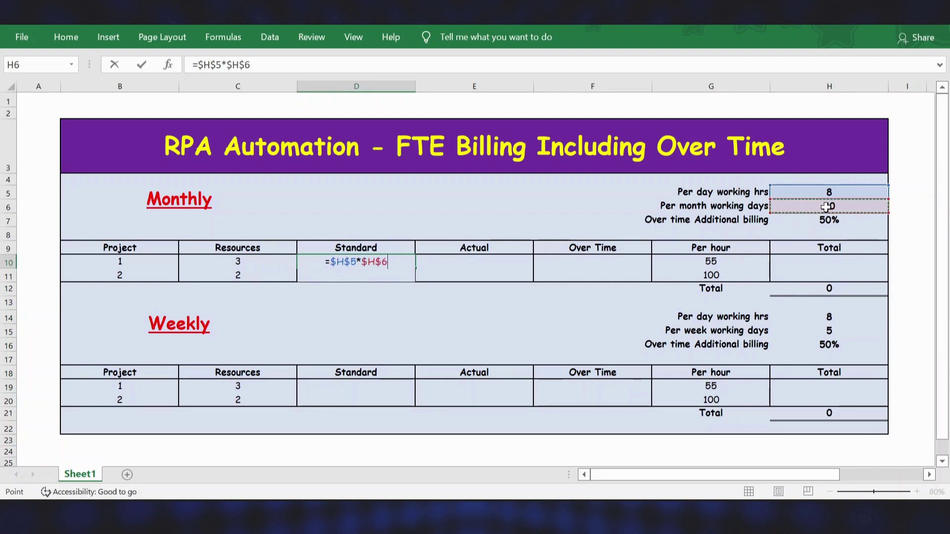
key("Return")
key("Up")
key("ctrl+c")
key("Down")
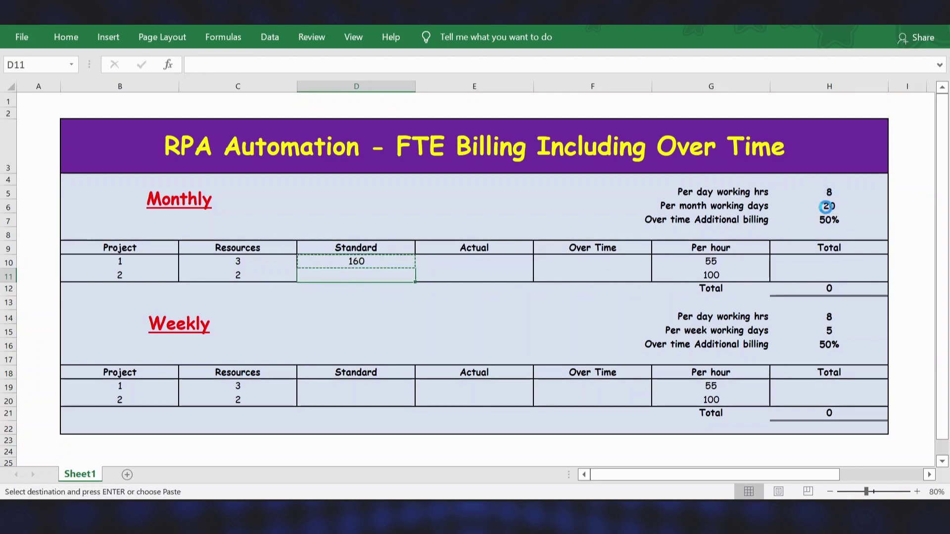
key("ctrl+v")
key("Escape")
Enter monthly Actual hours 150 for project 1 and 180 for project 2
key("Up")
key("Right")
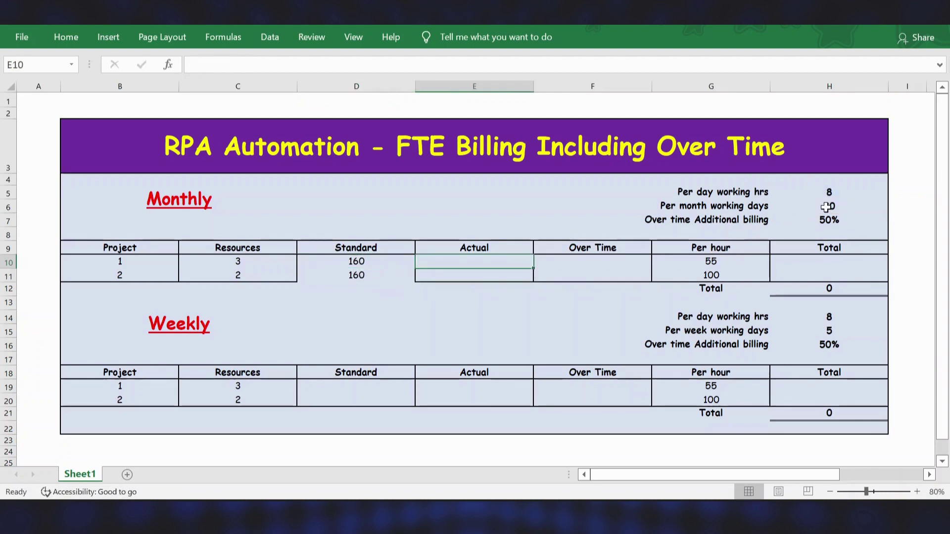
type("150")
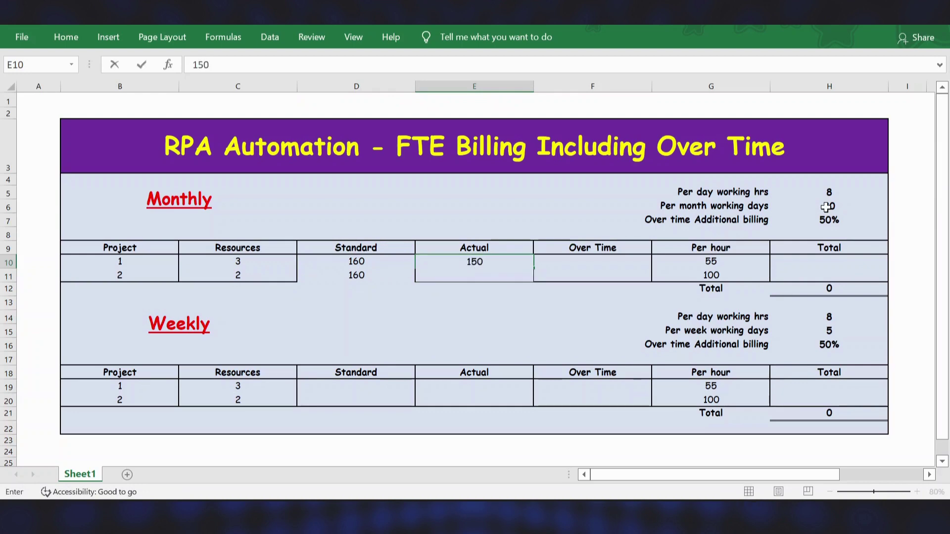
key("Return")
type("180")
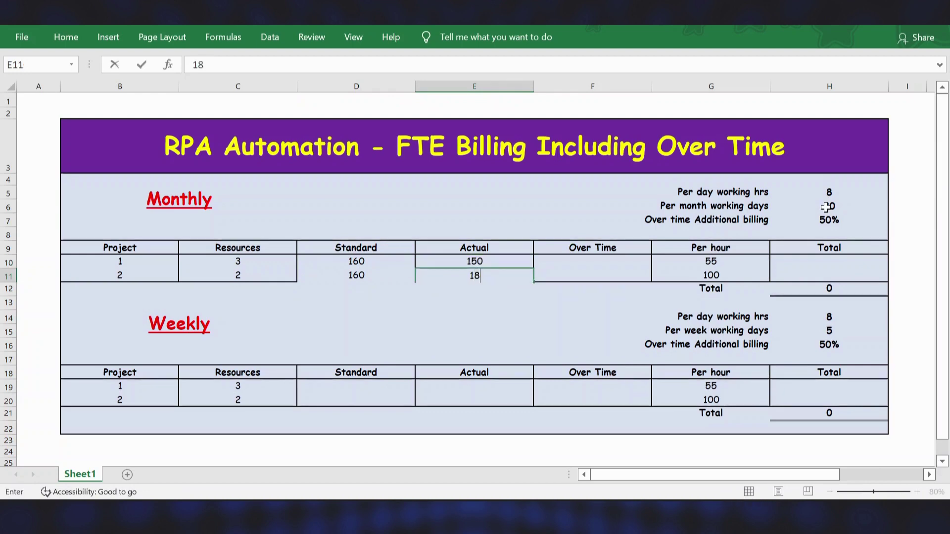
key("Tab")
key("Up")
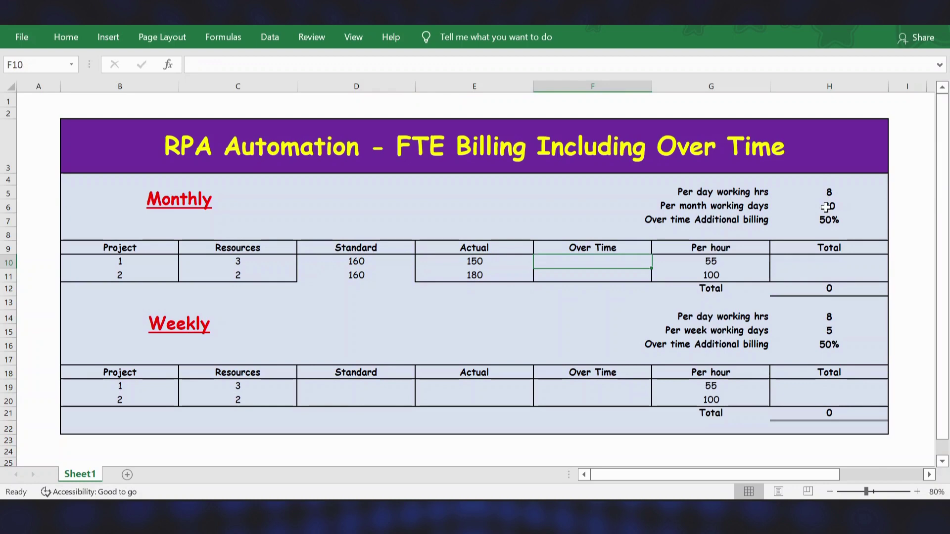
Enter monthly Over Time hours 0 for project 1 and 20 for project 2
key("Left")
key("Left")
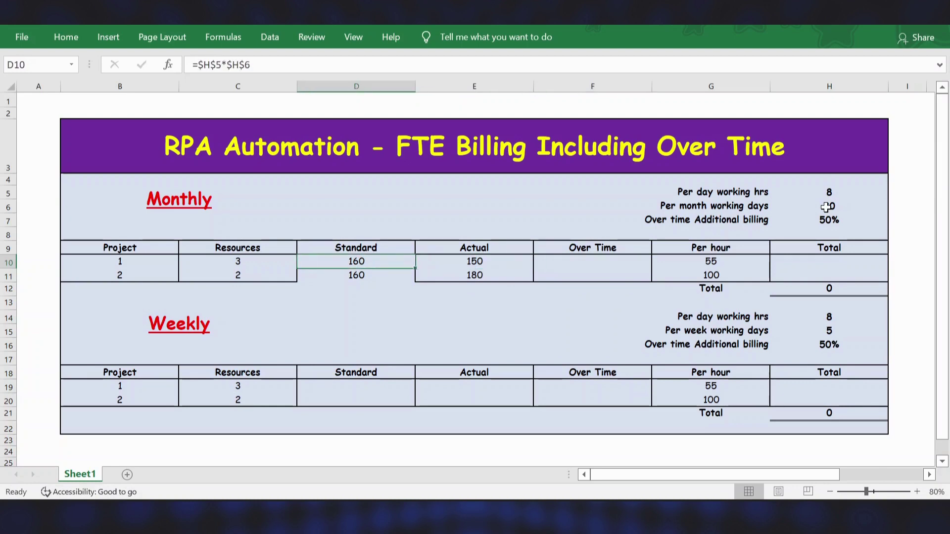
key("Right")
key("Right")
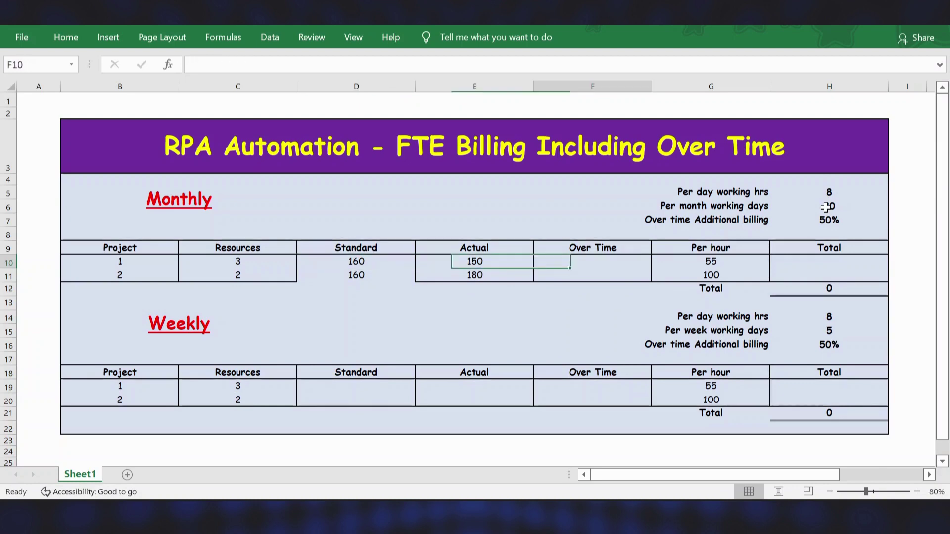
type("0")
key("Return")
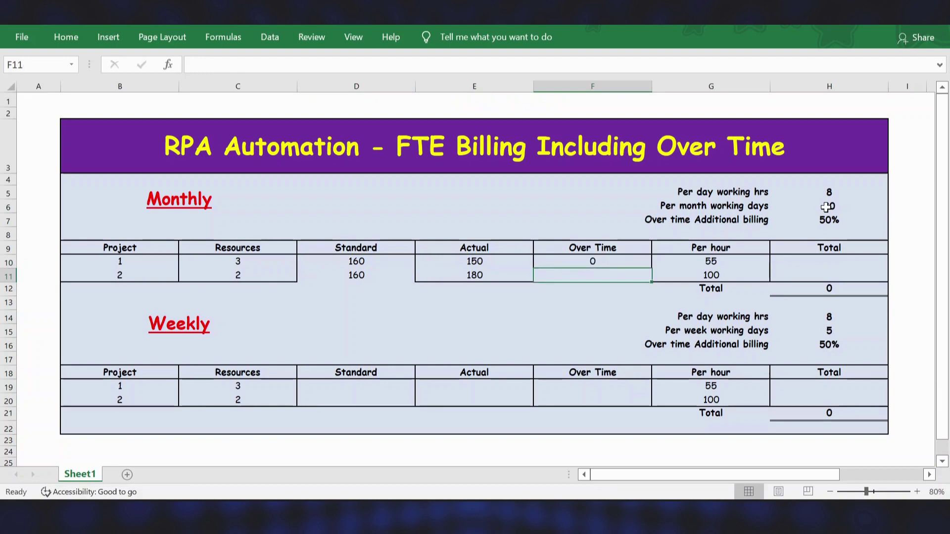
key("Left")
key("Left")
key("Right")
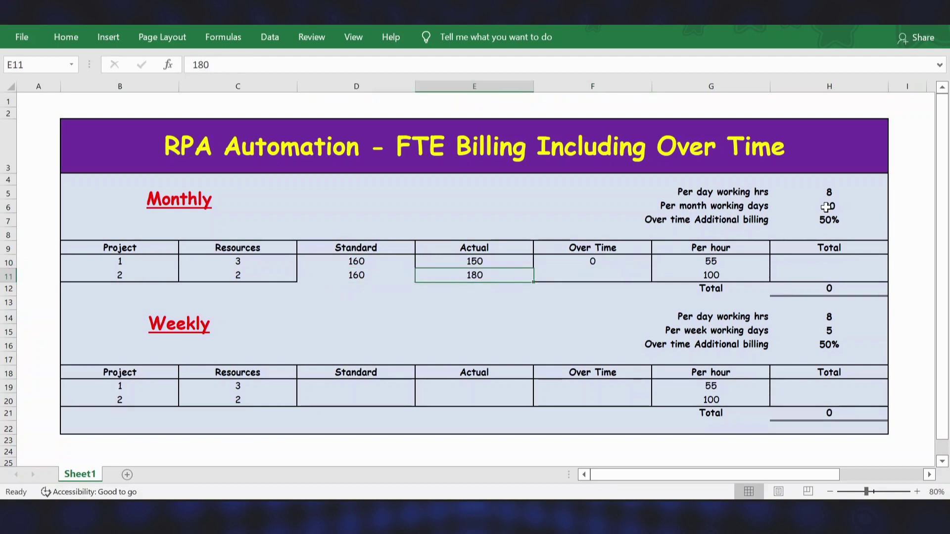
key("Right")
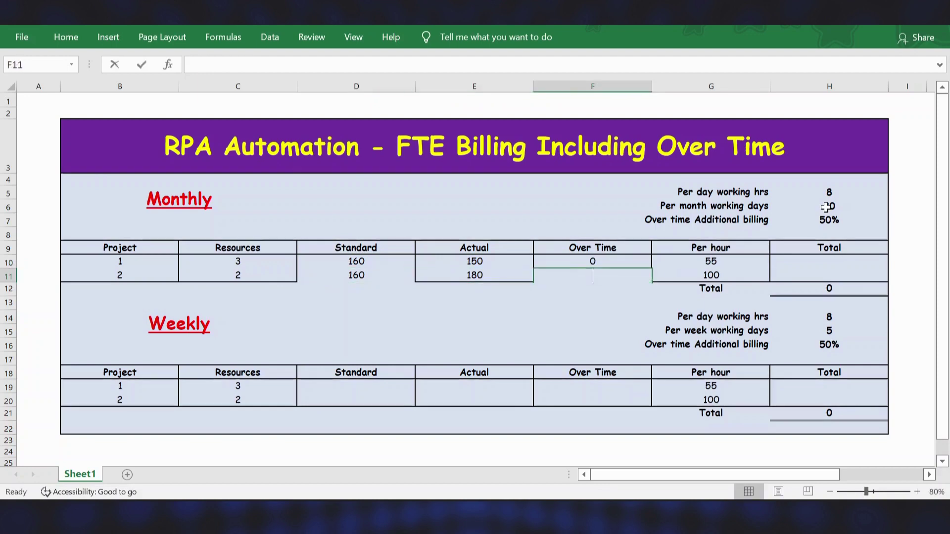
type("20")
key("Right")
key("Up")
key("Up")
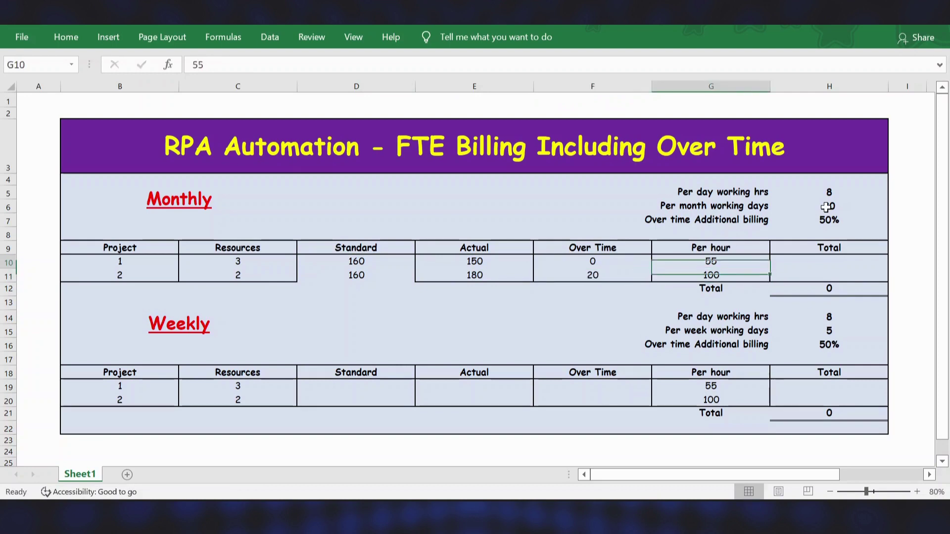
key("Down")
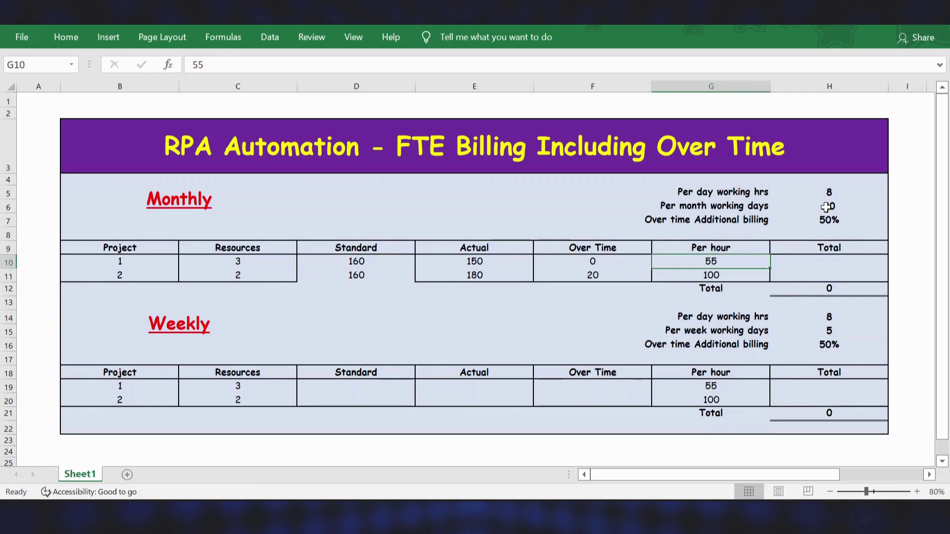
key("Right")
Enter project 1's monthly Total as resources × hours × per-hour rate
type("=")
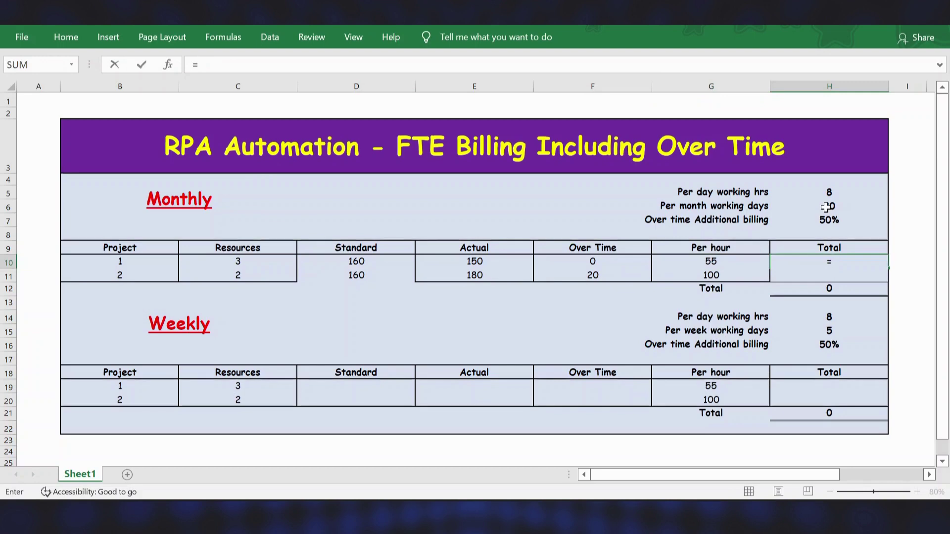
key("Left")
key("Left")
key("Left")
key("Left")
key("Left")
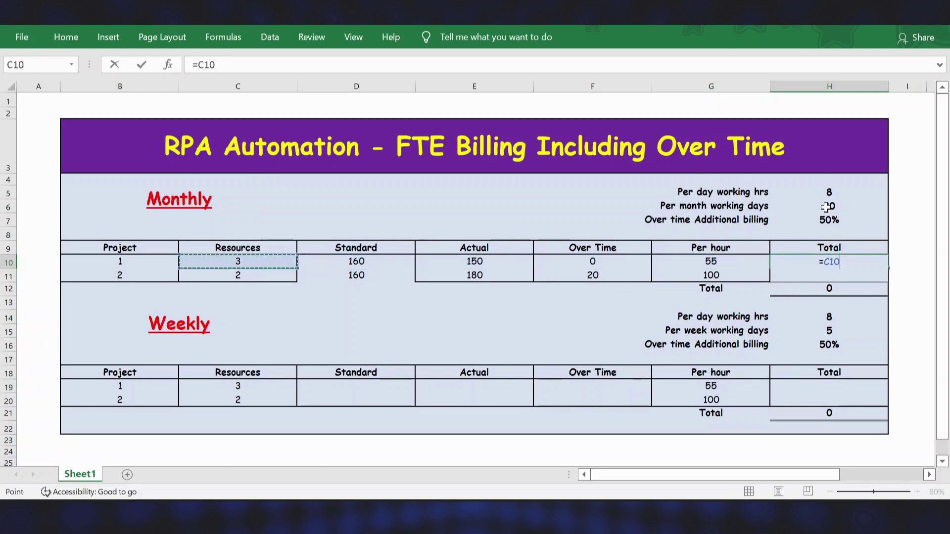
type("*")
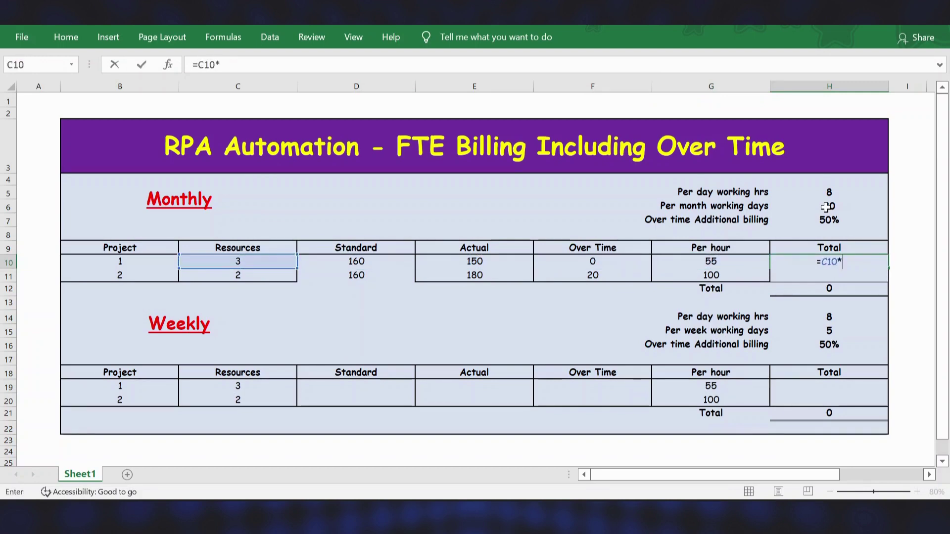
key("Left")
key("Left")
key("Left")
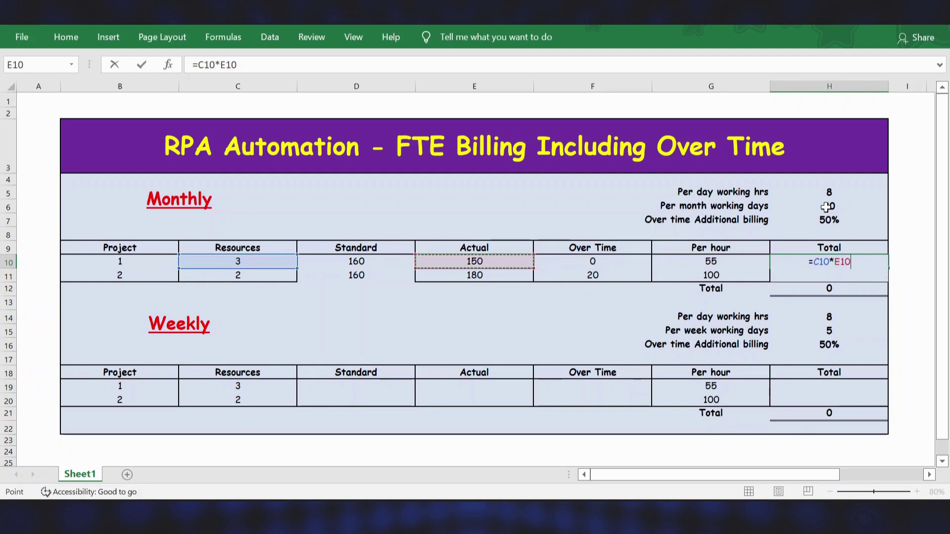
type("*")
key("Left")
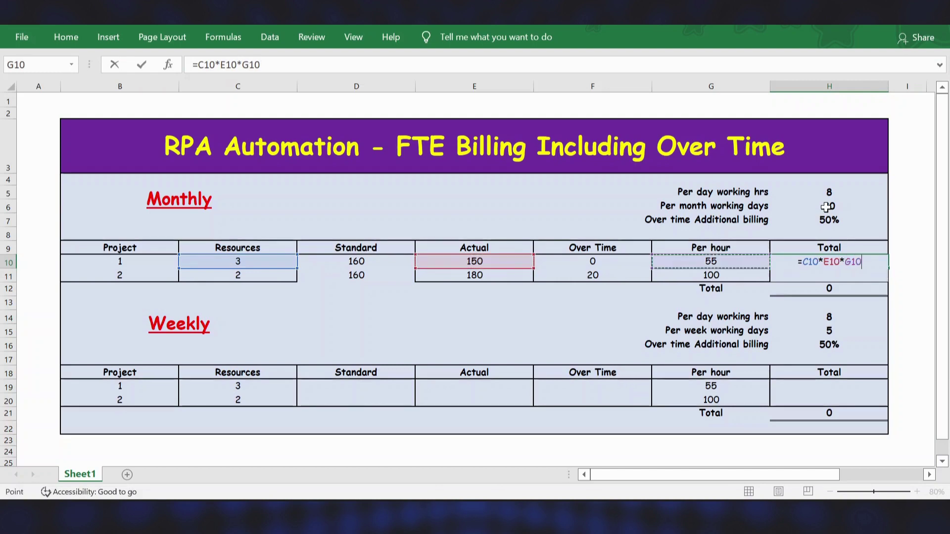
key("Return")
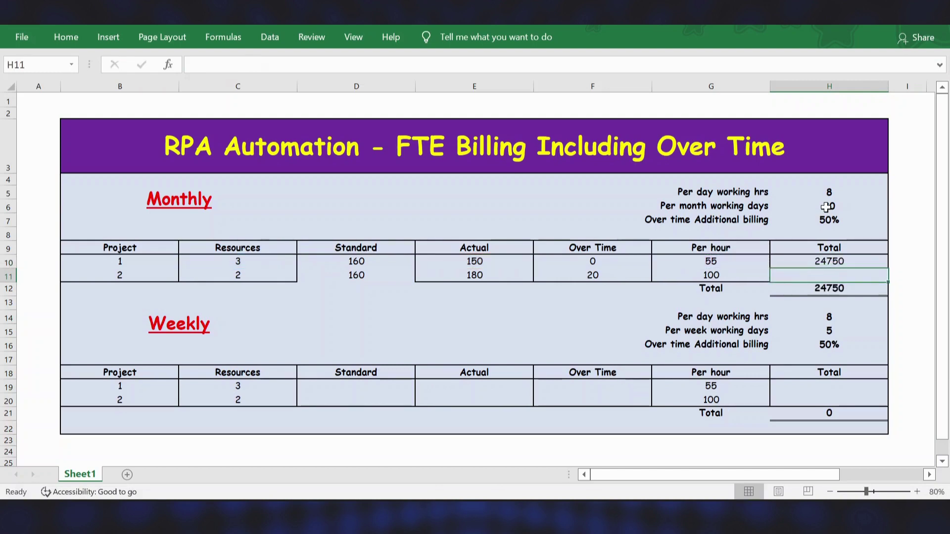
Start project 2's Total with the bracketed term (C11*D11*G11)
type("=")
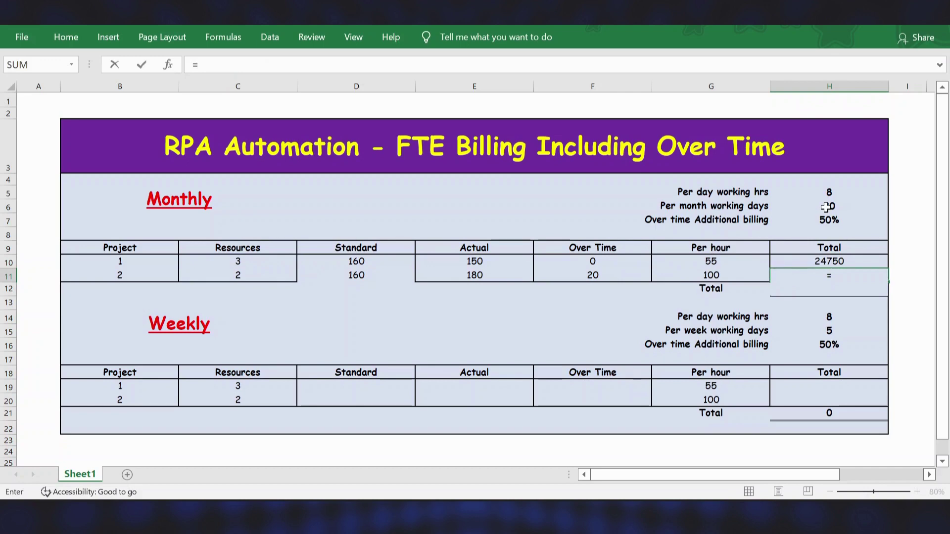
key("Left")
key("Left")
key("Left")
key("Left")
key("Left")
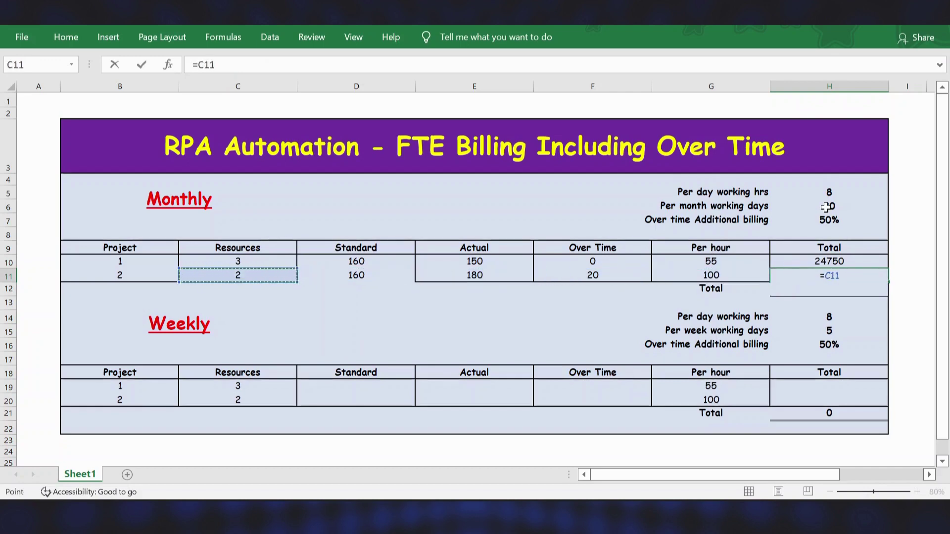
type("*")
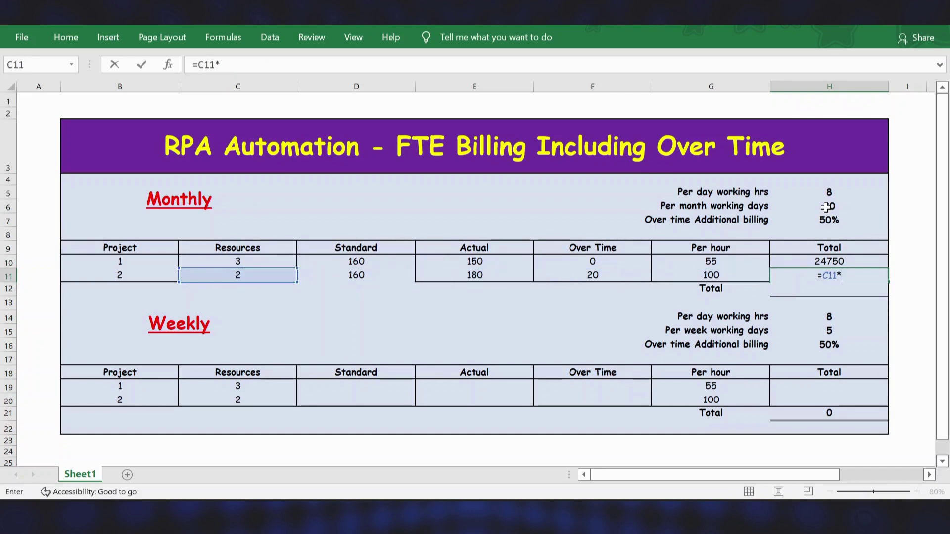
key("Left")
key("Left")
key("Left")
key("Left")
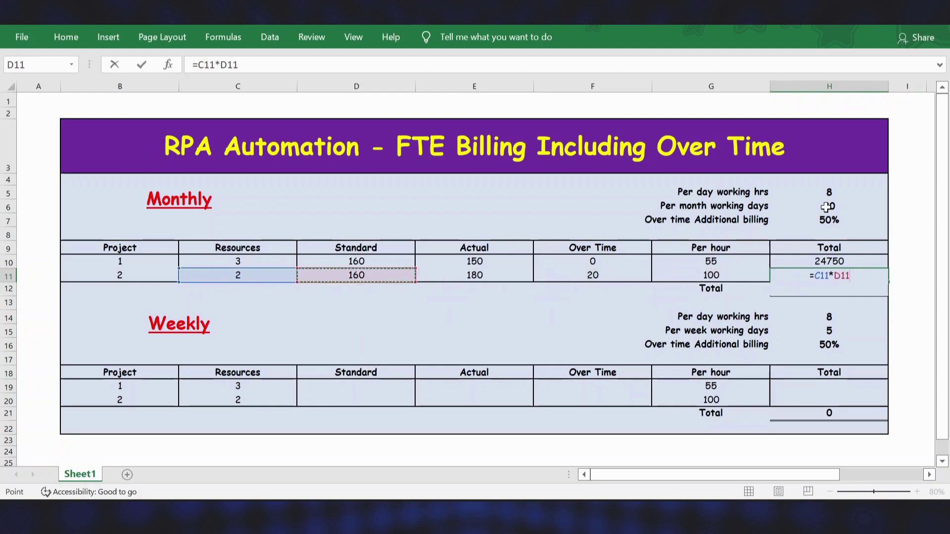
type("*")
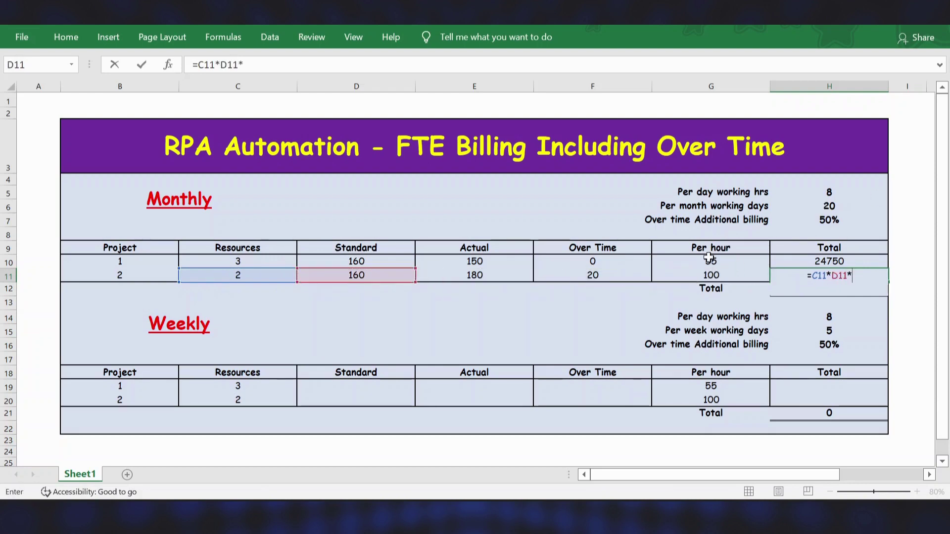
left_click(723, 274)
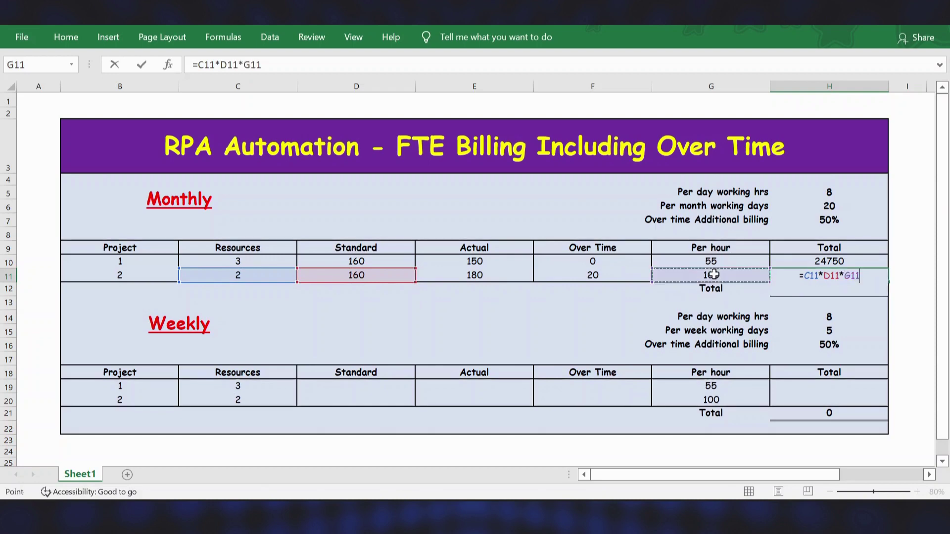
left_click(277, 66)
type(")")
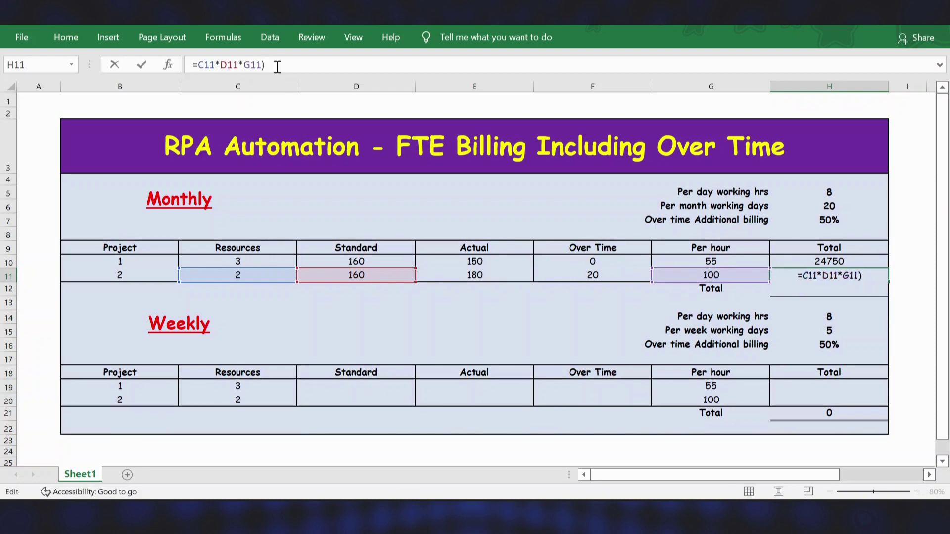
left_click(200, 62)
type("(")
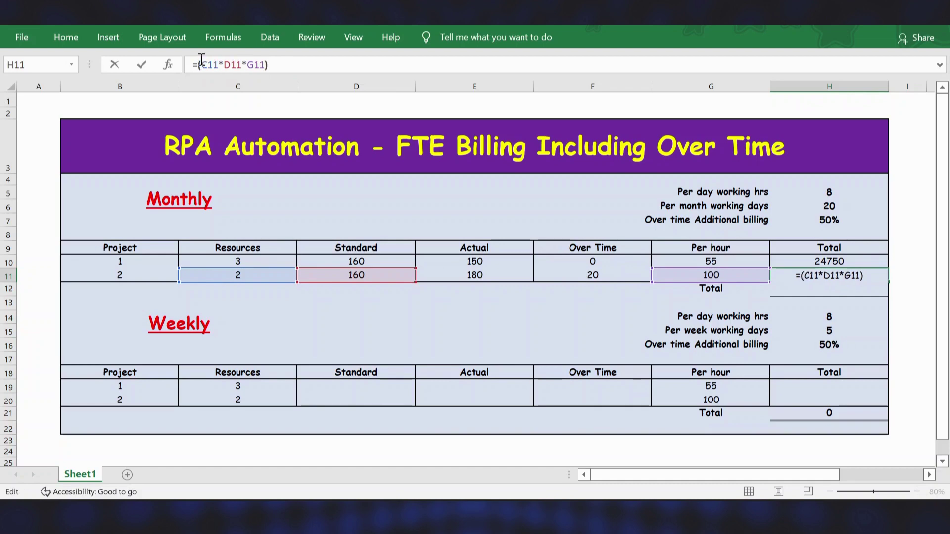
Add the overtime term (C11*F11*G11*1.5) to project 2's Total, giving 38000
left_click(285, 64)
type("+")
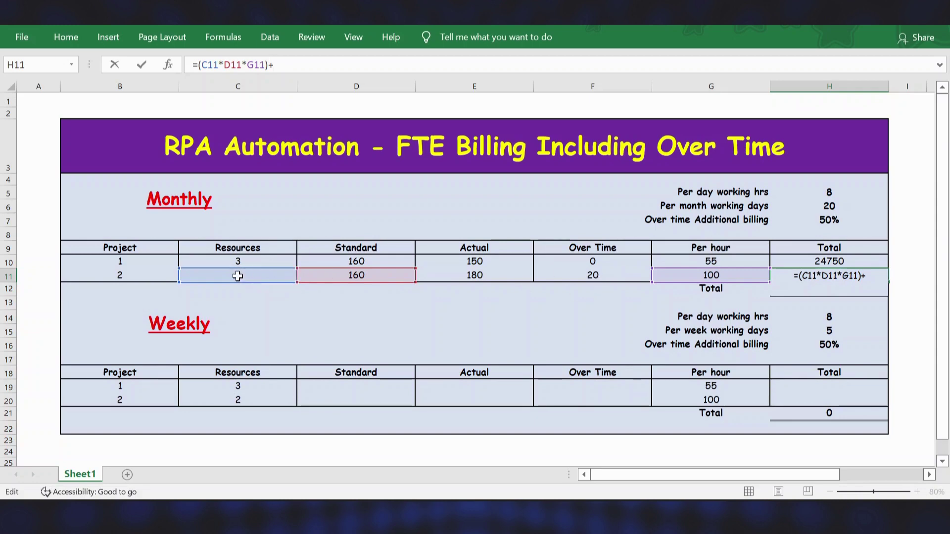
type("(")
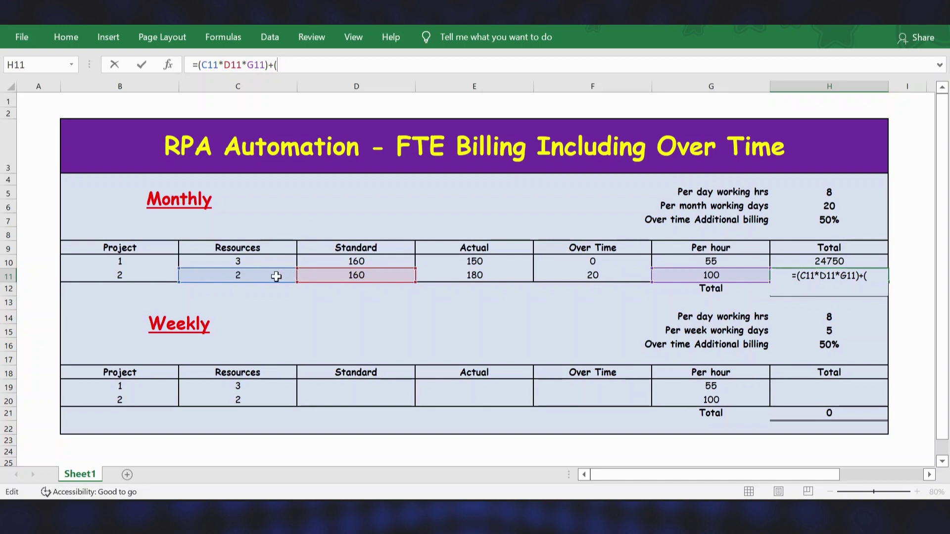
left_click(266, 276)
type("*")
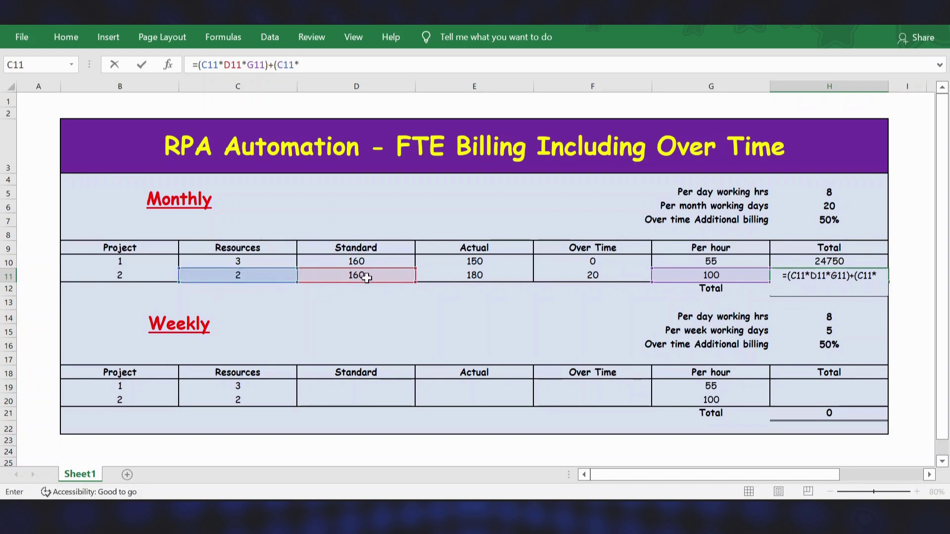
left_click(598, 275)
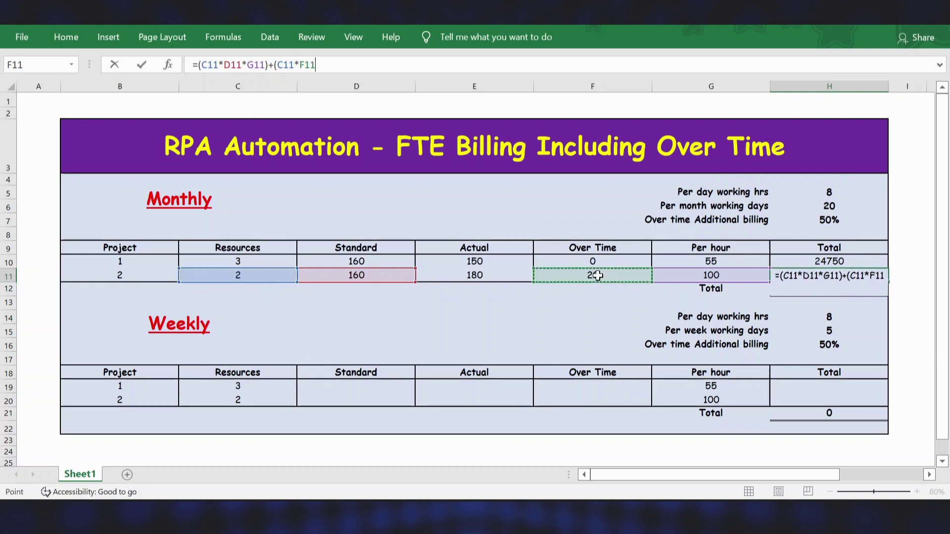
type("*")
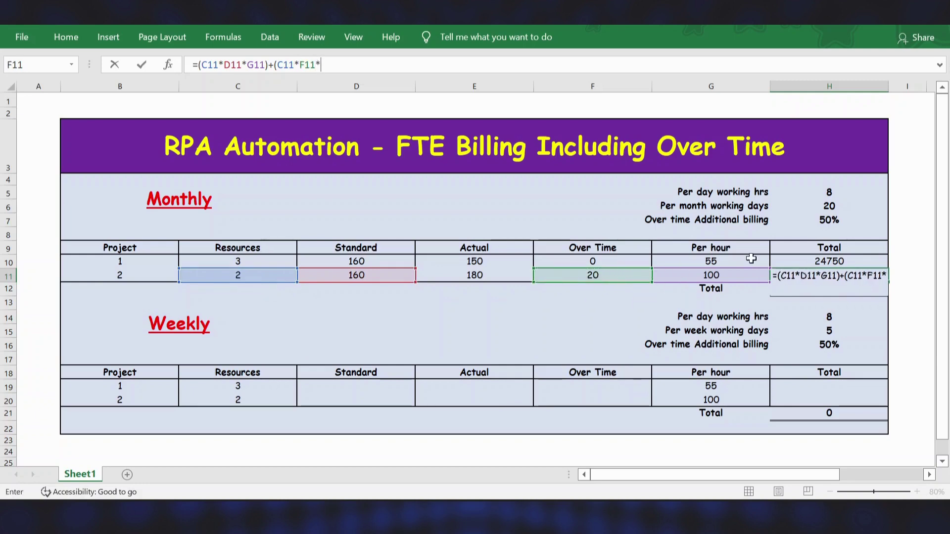
left_click(713, 275)
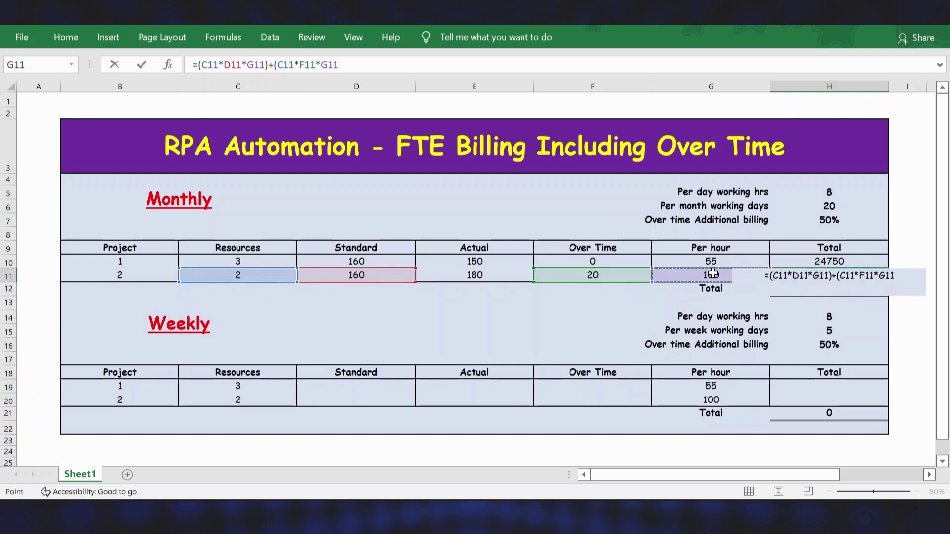
type("*")
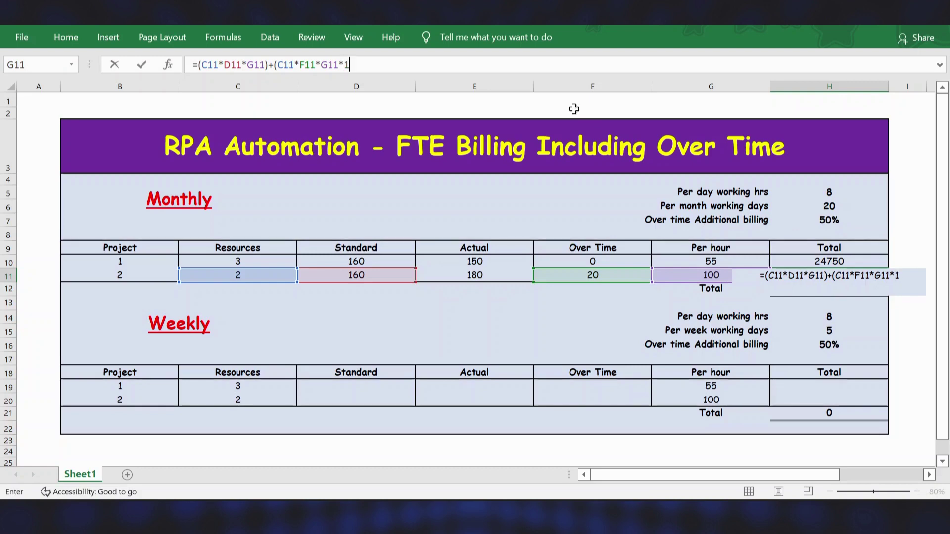
type("1.5)")
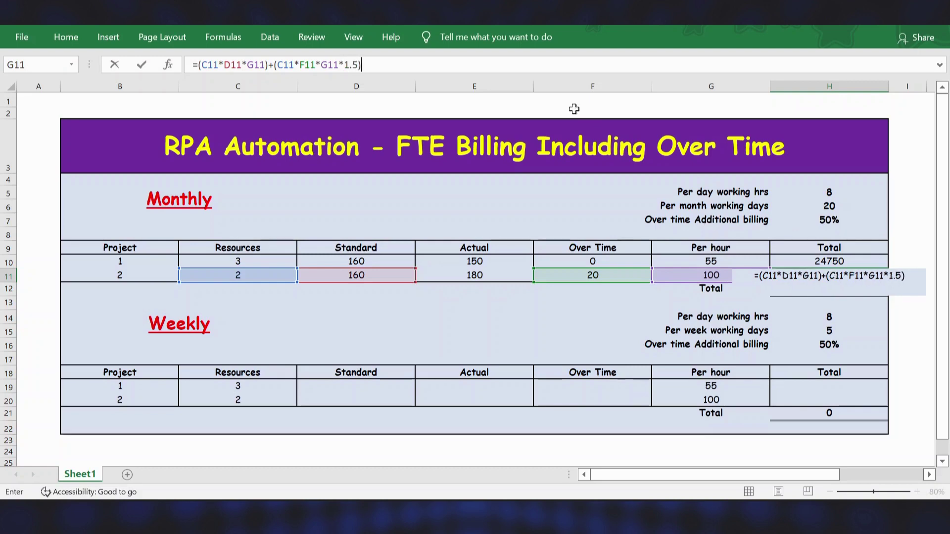
key("Return")
key("Down")
key("Down")
key("Down")
key("Down")
key("Down")
key("Down")
key("Down")
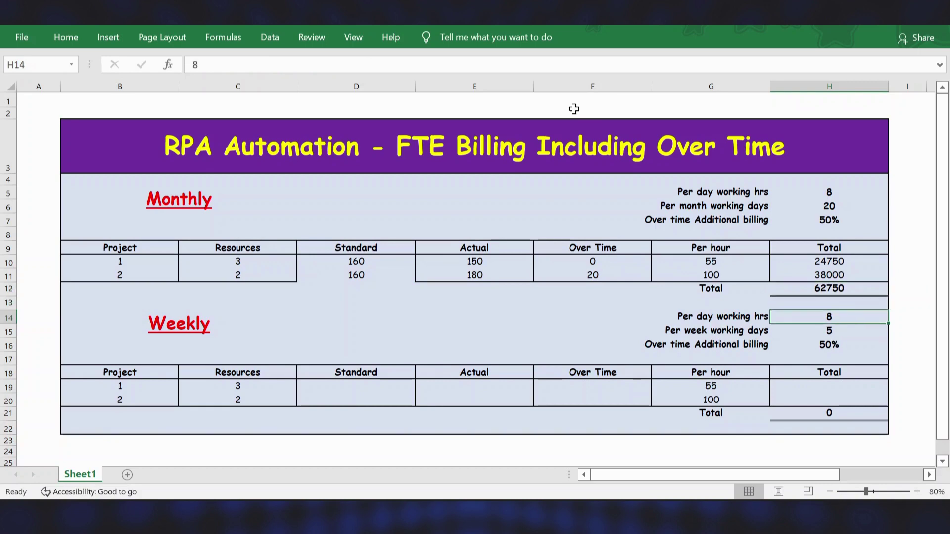
Set both projects' weekly Standard hours to =$H$14*$H$15, giving 40
key("Left")
key("Left")
key("Left")
key("Left")
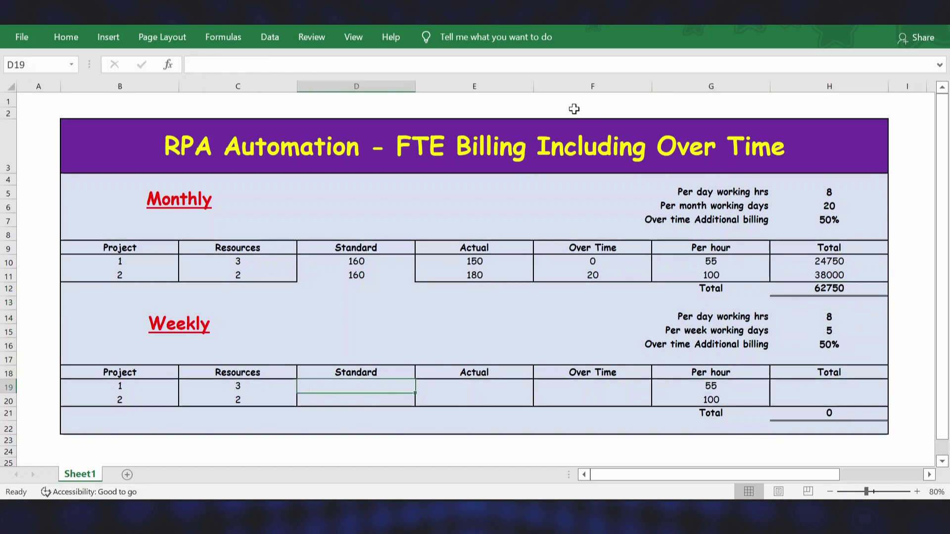
type("=")
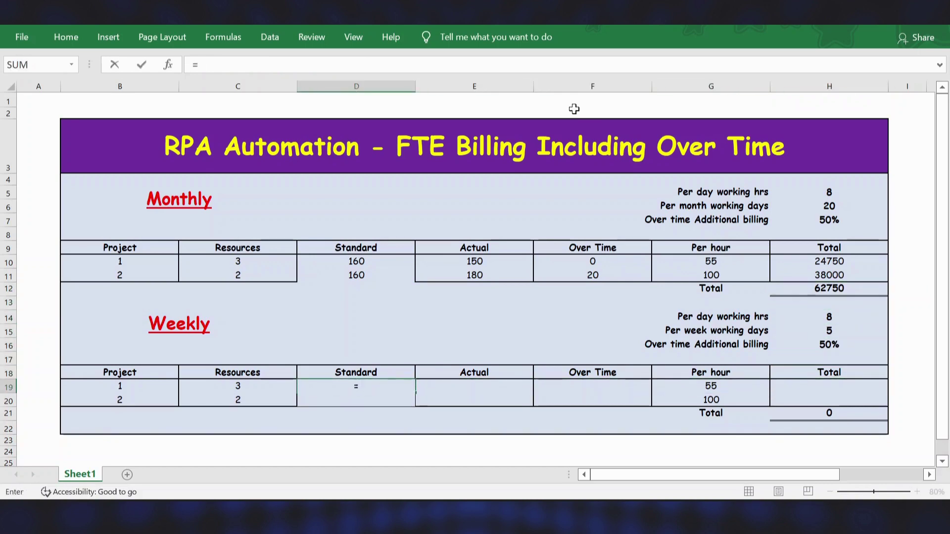
left_click(826, 317)
type("*")
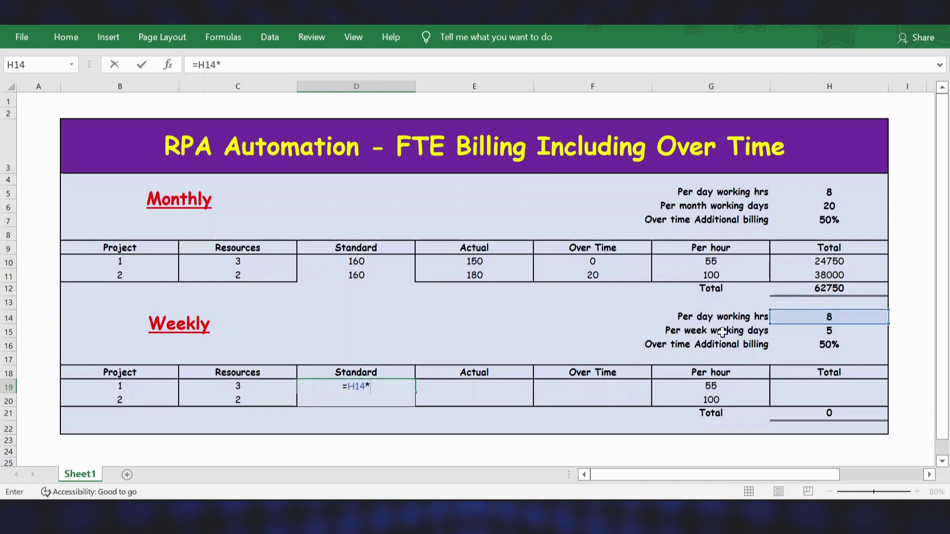
left_click(829, 328)
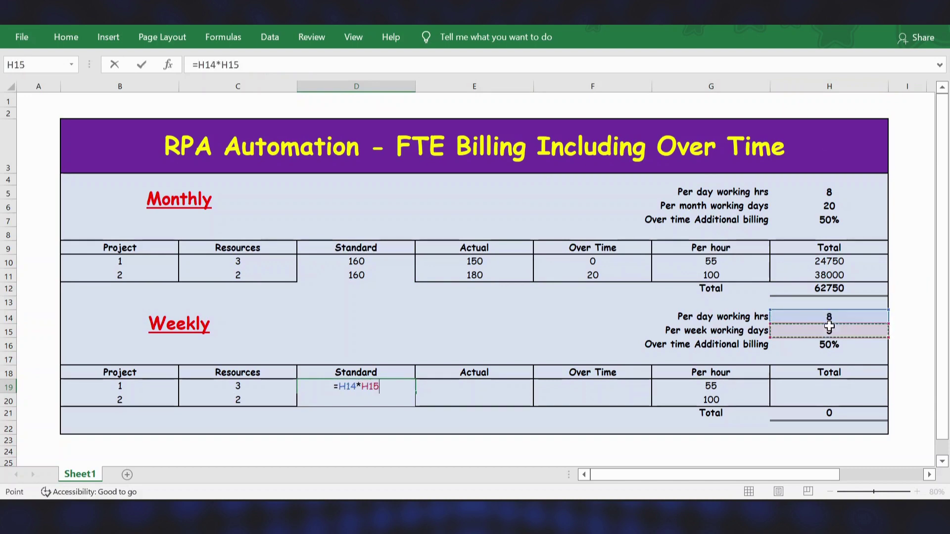
left_click(198, 65)
key("F4")
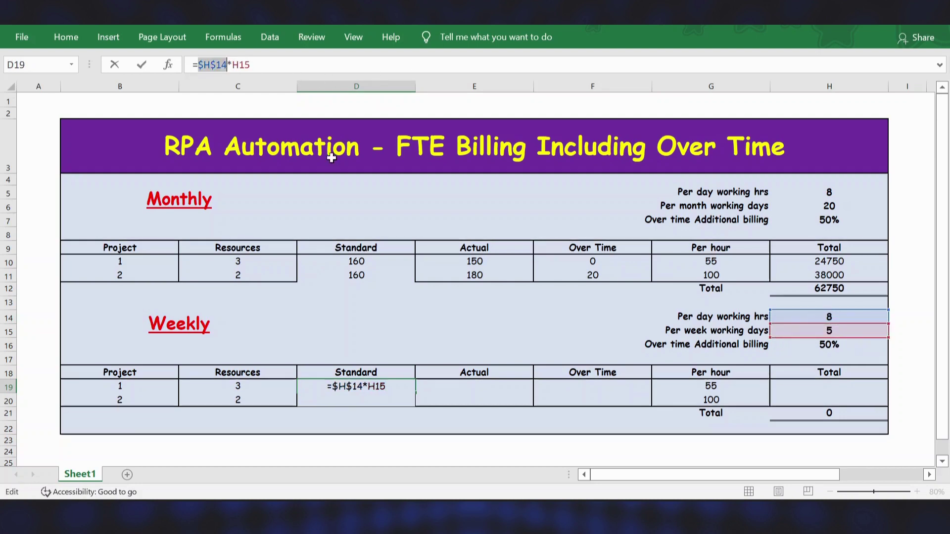
key("Right")
key("Right")
key("F4")
key("Return")
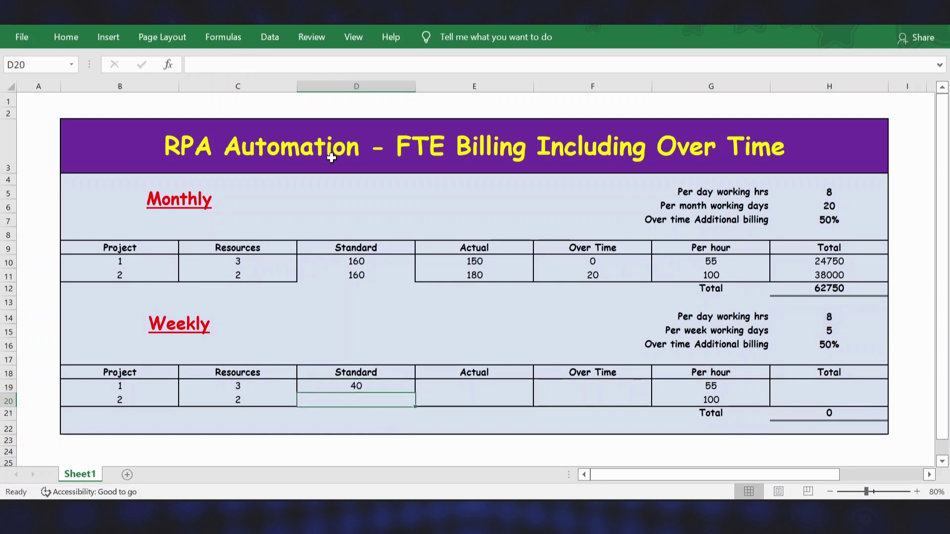
key("Up")
key("ctrl+c")
key("Down")
key("ctrl+v")
key("Escape")
Enter weekly Actual hours 32 for project 1 and 45 for project 2
key("Up")
key("Right")
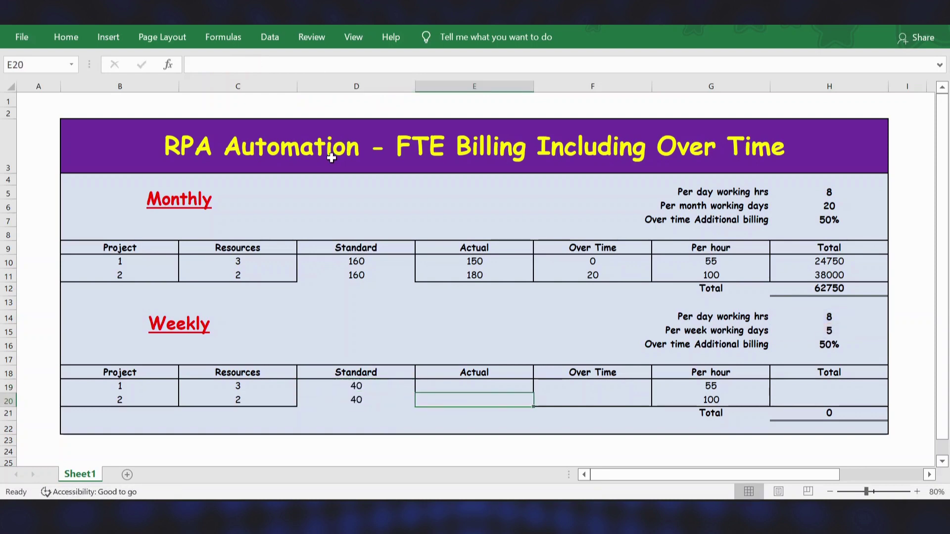
type("32")
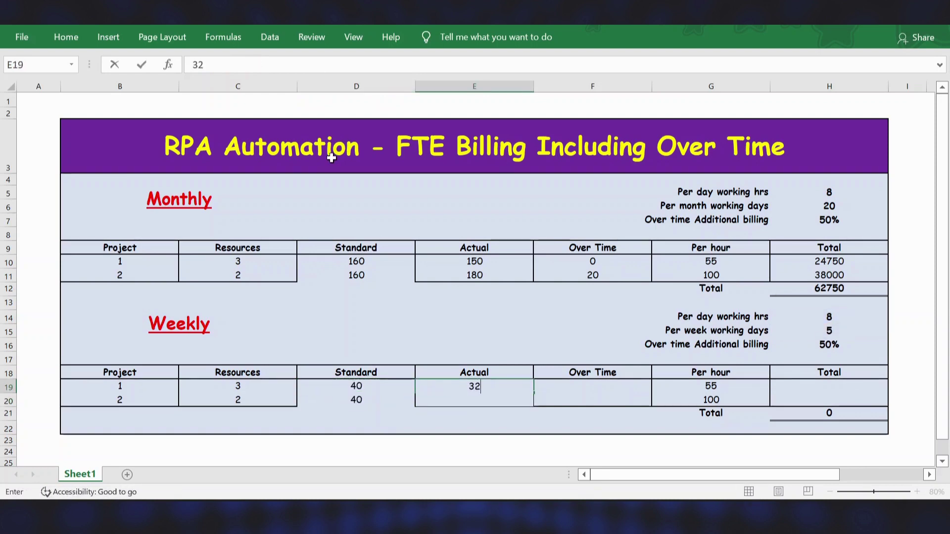
key("Return")
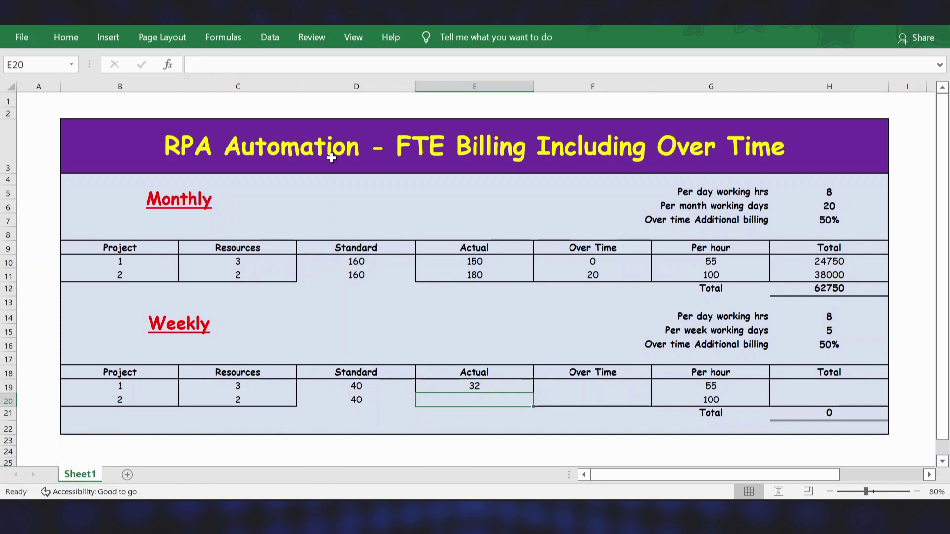
type("45")
key("Tab")
Enter weekly Over Time hours 0 for project 1 and 5 for project 2
key("Up")
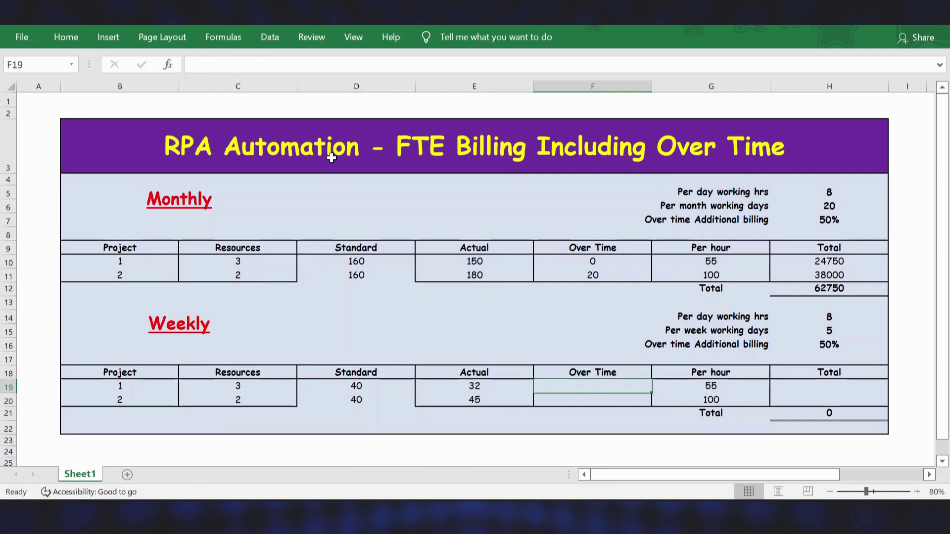
type("0")
key("Return")
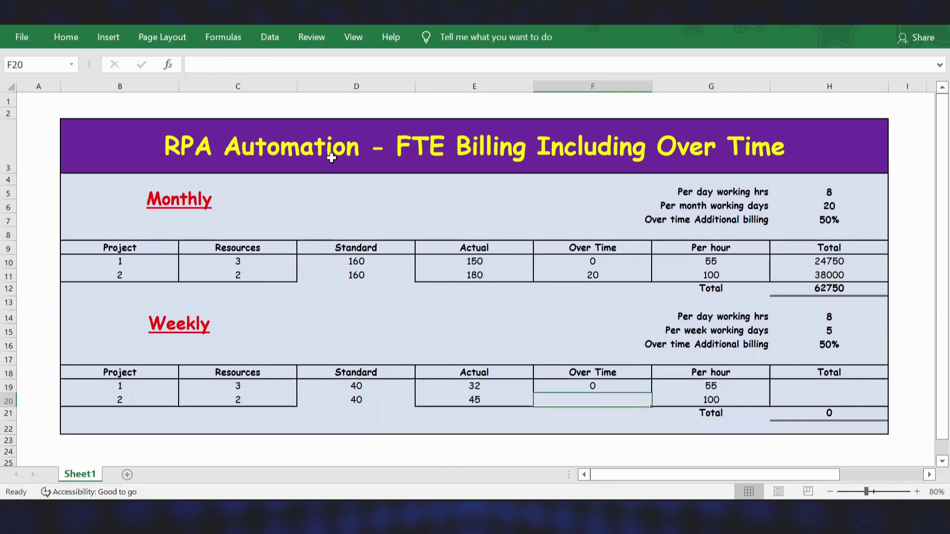
type("5")
key("Tab")
key("Up")
key("Right")
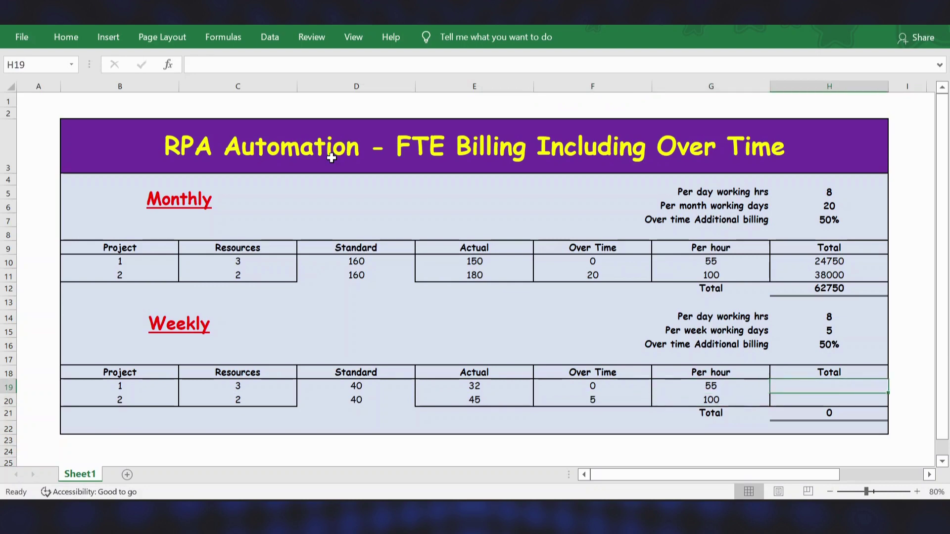
Copy the monthly Total formulas H10:H11 into H19:H20, giving 5280, 9500 and 14780 total
key("Up")
key("Up")
key("Up")
key("Up")
key("Up")
key("Up")
key("Up")
key("Up")
key("Up")
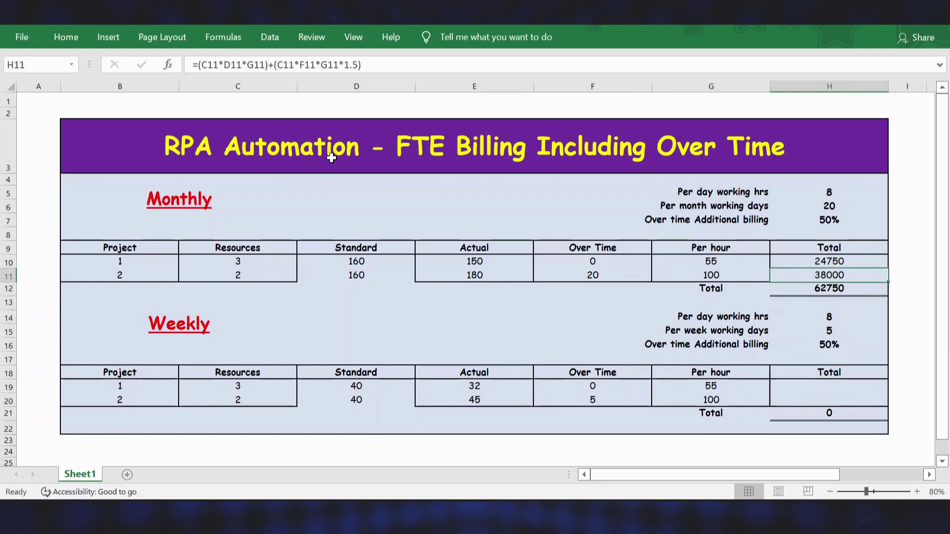
key("shift+Down")
key("ctrl+c")
key("Down")
key("Down")
key("Down")
key("Down")
key("Down")
key("Down")
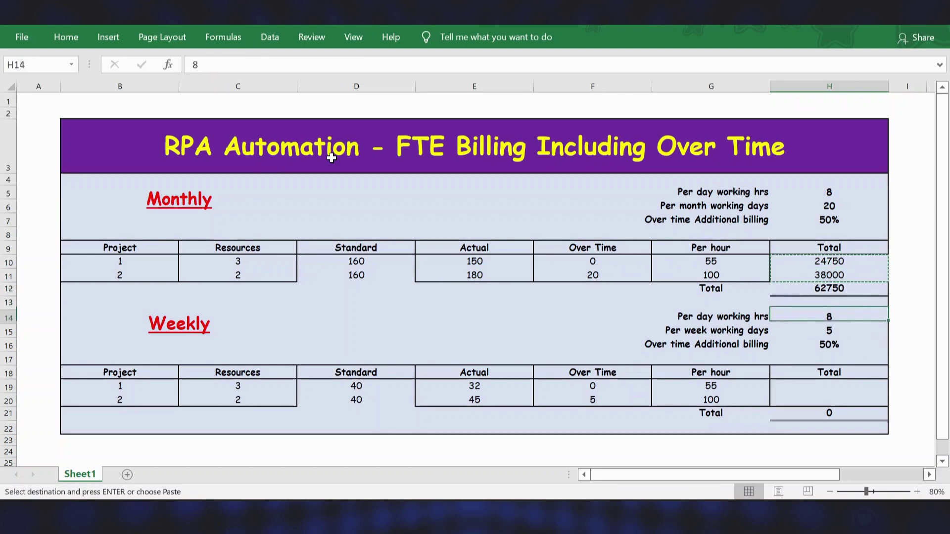
key("Down")
key("Down")
key("Down")
key("ctrl+v")
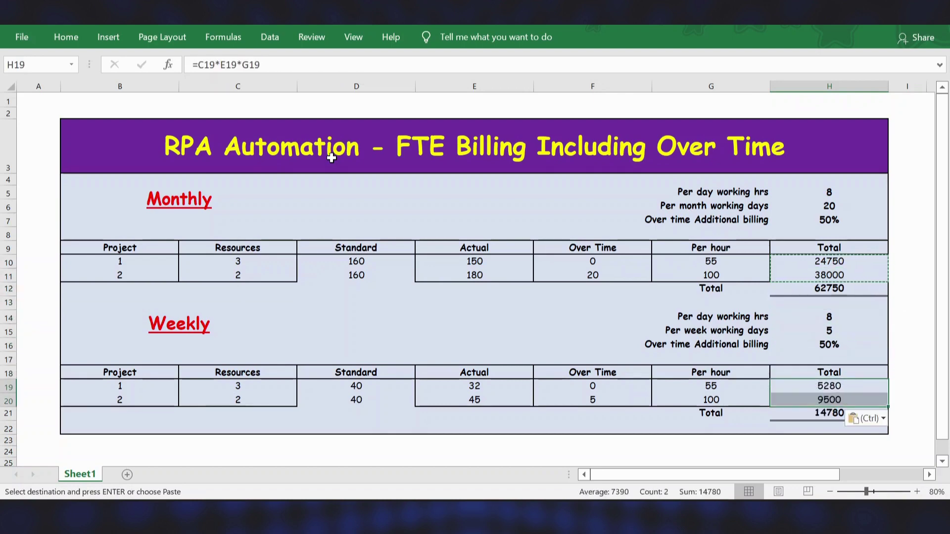
key("Escape")
key("Down")
key("Down")
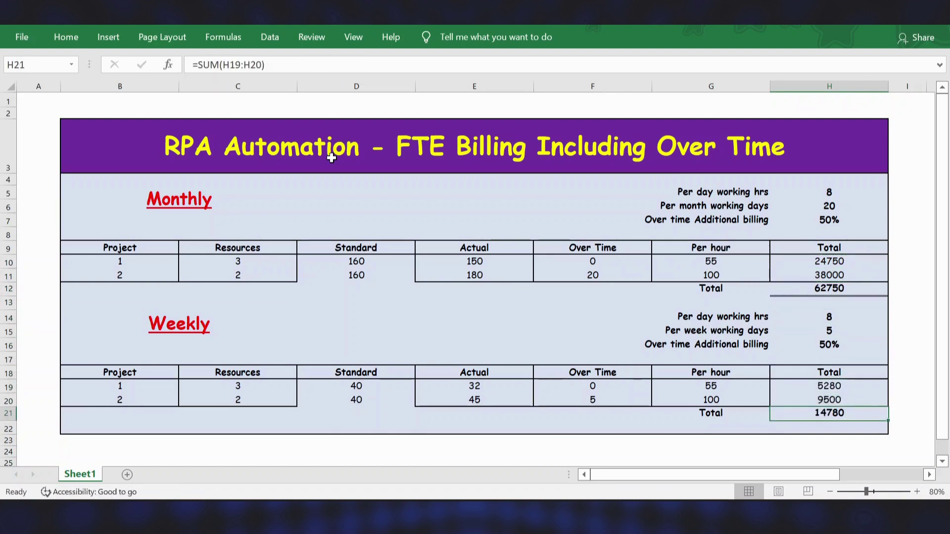
key("Down")
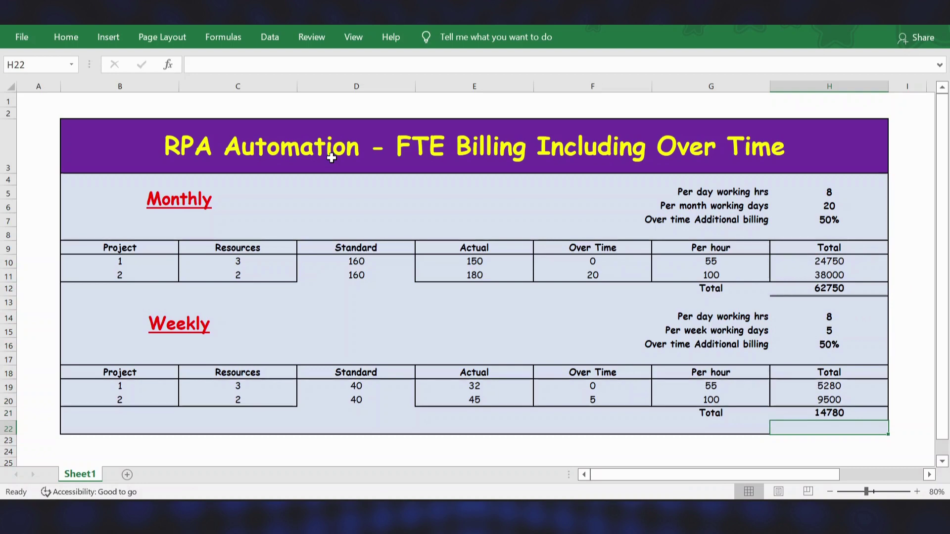